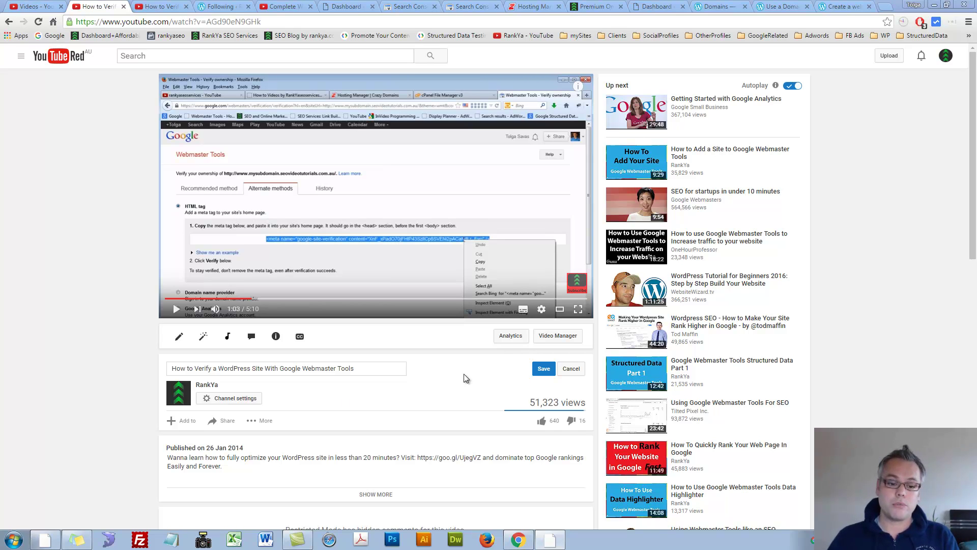
# - Highlight the video ID in the YouTube address, then go through the WordPress.com verification video to the account page
pyautogui.click(208, 22)
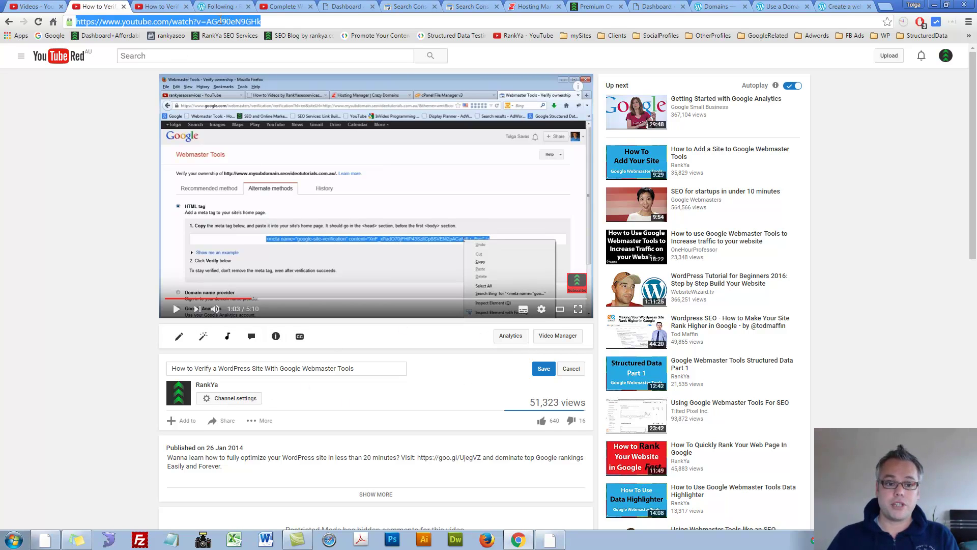
pyautogui.click(208, 21)
pyautogui.moveTo(208, 21); pyautogui.dragTo(264, 22)
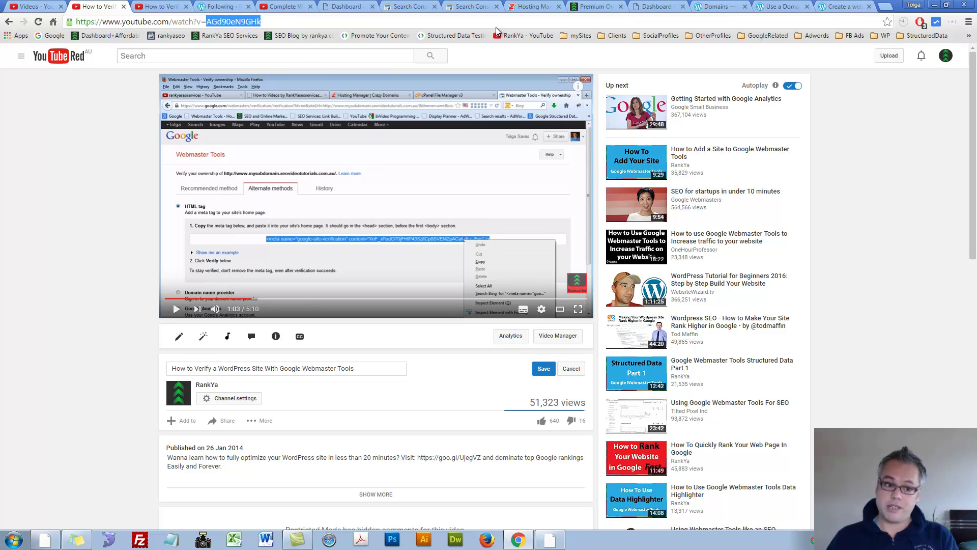
pyautogui.click(152, 6)
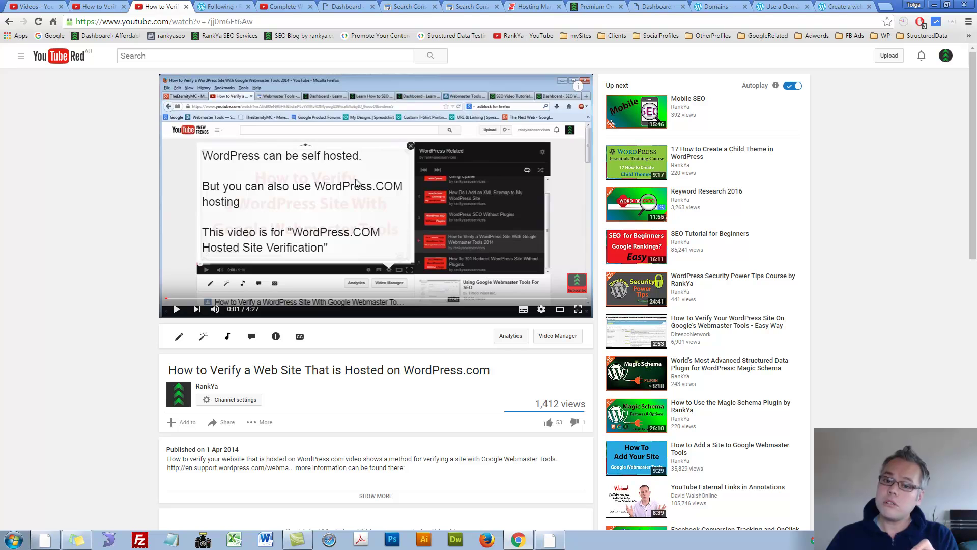
pyautogui.click(212, 7)
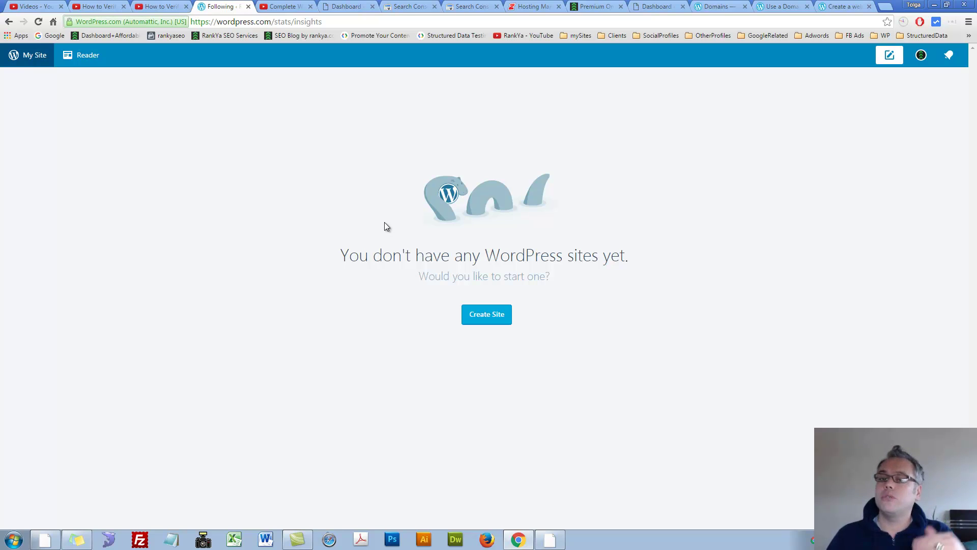
# - Revisit the WordPress.com verification video and account page, then show the Complete WordPress Essentials Training Course playlist
pyautogui.click(162, 6)
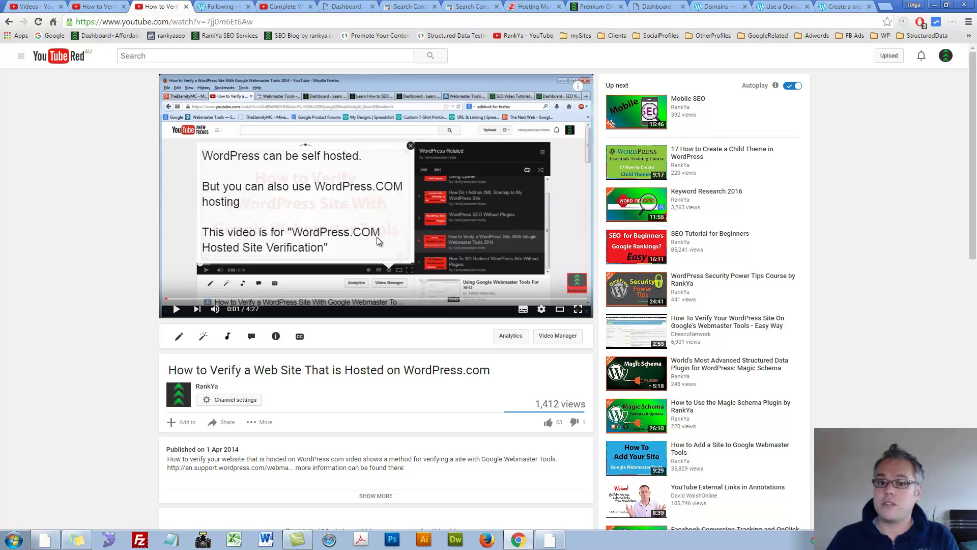
pyautogui.click(214, 6)
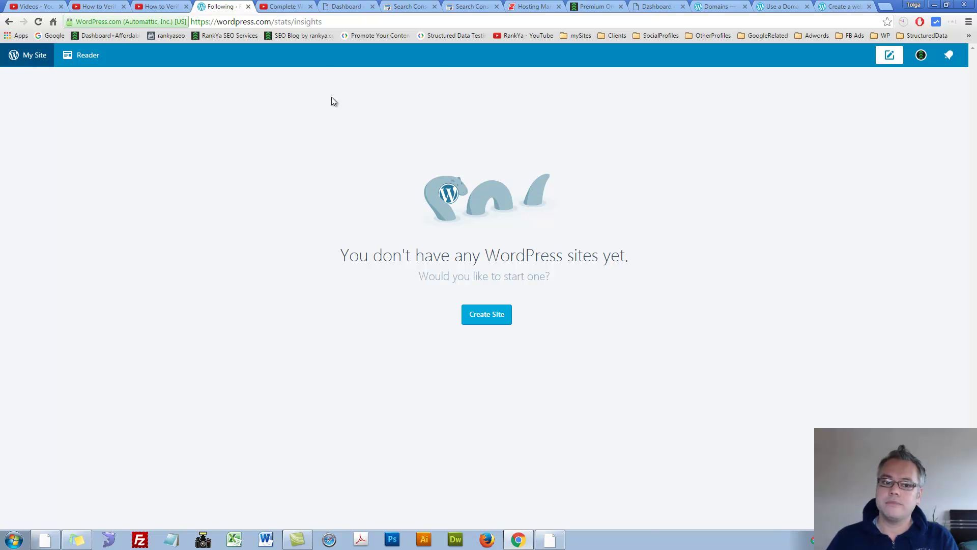
pyautogui.click(286, 6)
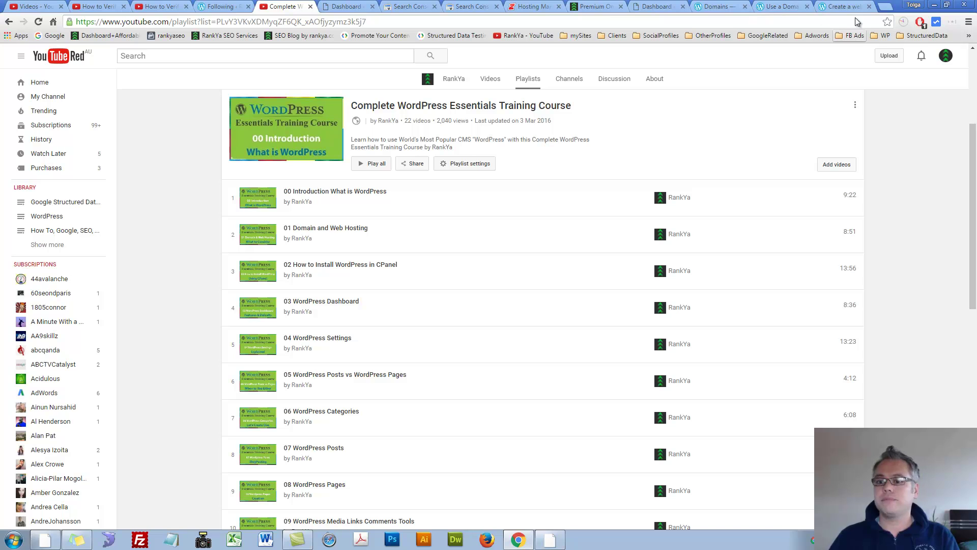
# - Check the 'Use a Domain' support page, course playlist and Crazy Domains Hosting Manager, ending on WordPress.com
pyautogui.click(783, 7)
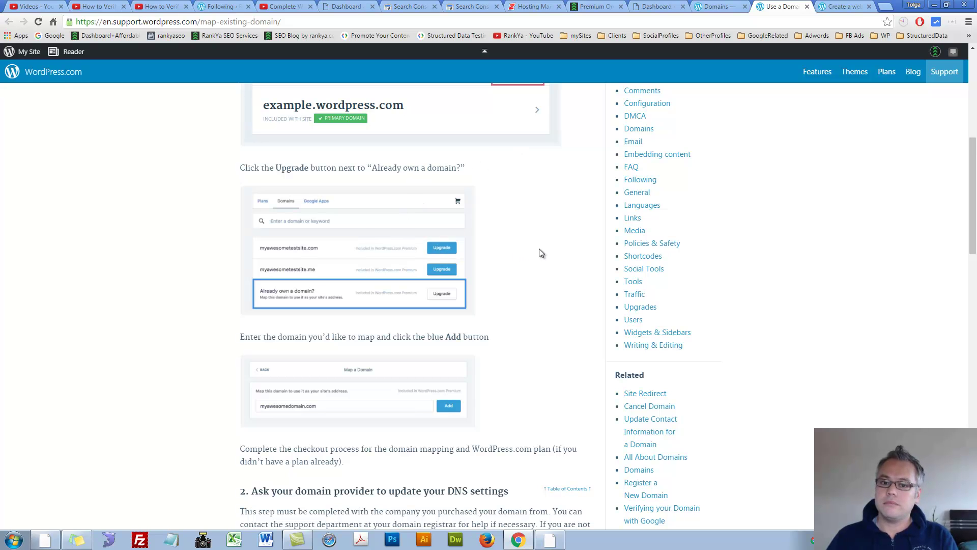
pyautogui.click(219, 6)
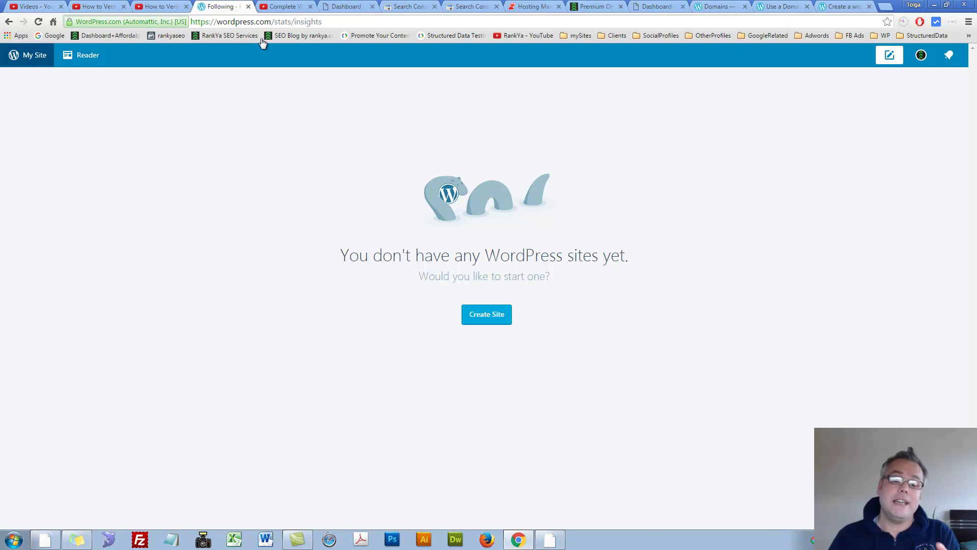
pyautogui.click(276, 6)
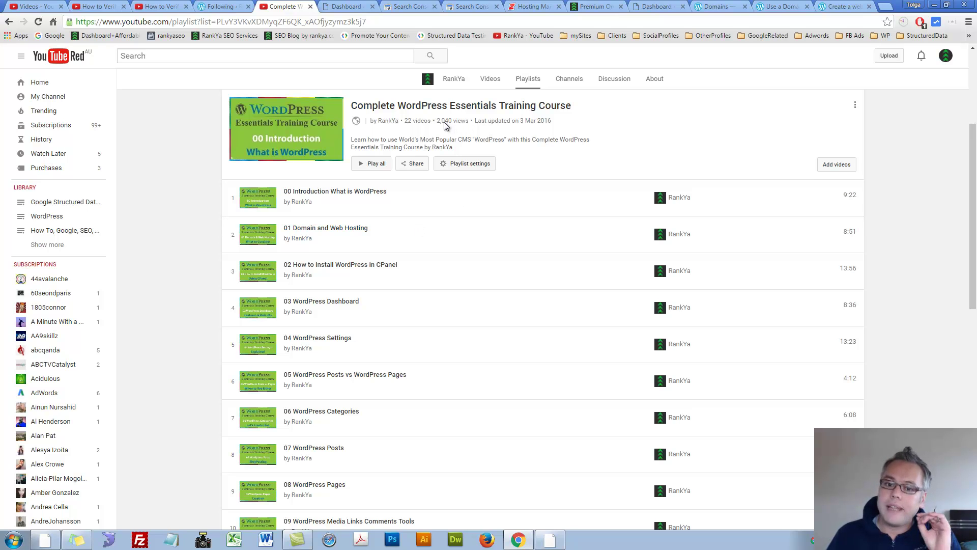
pyautogui.click(534, 6)
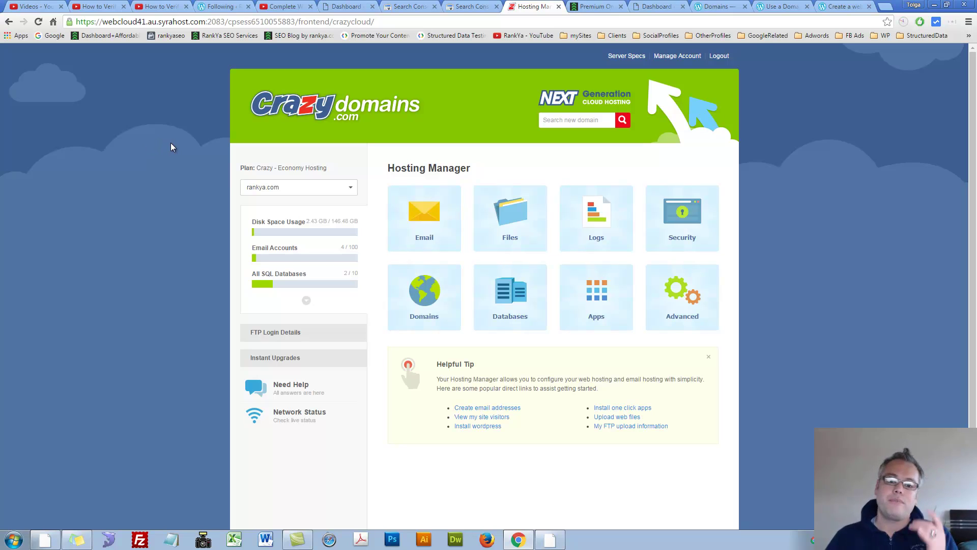
pyautogui.click(206, 8)
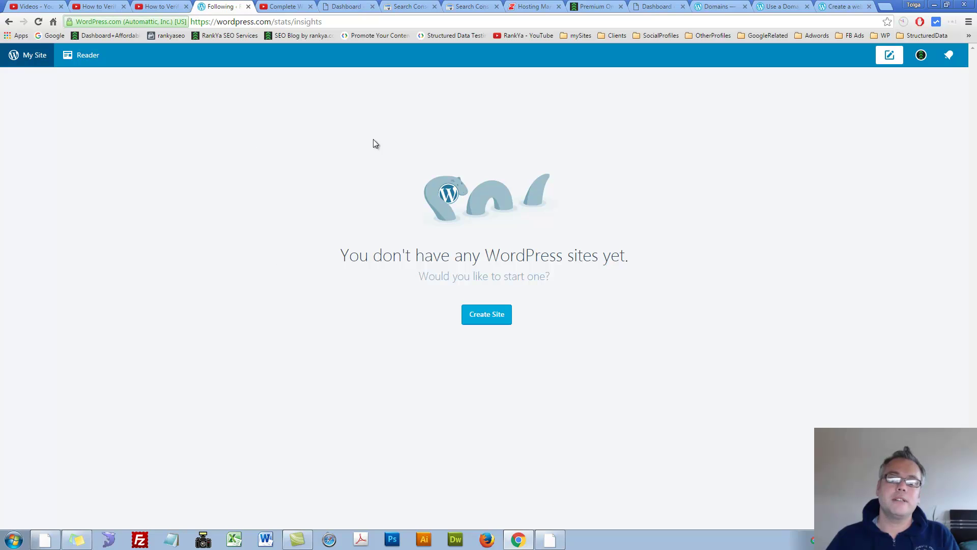
# - Review the Search Console property list after glancing at the site verification videos
pyautogui.click(409, 7)
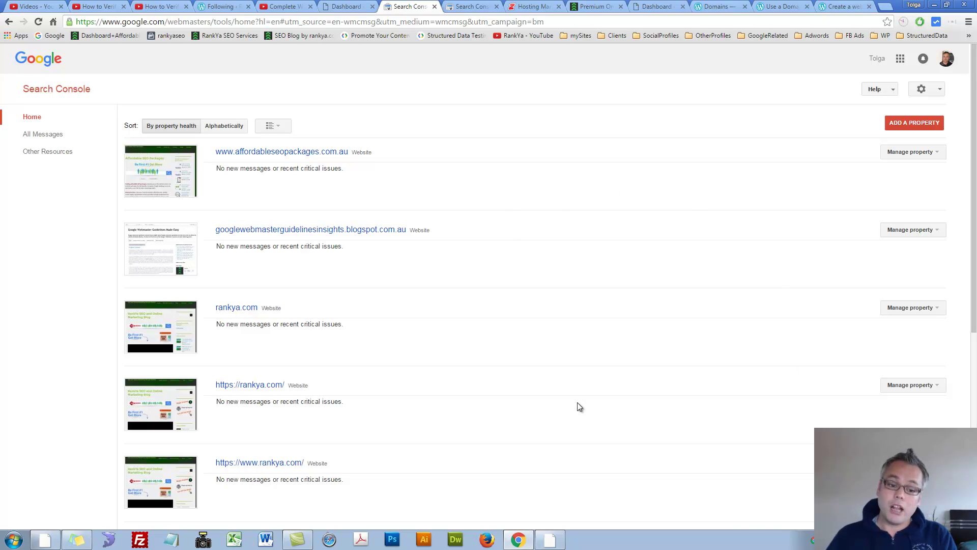
pyautogui.click(161, 7)
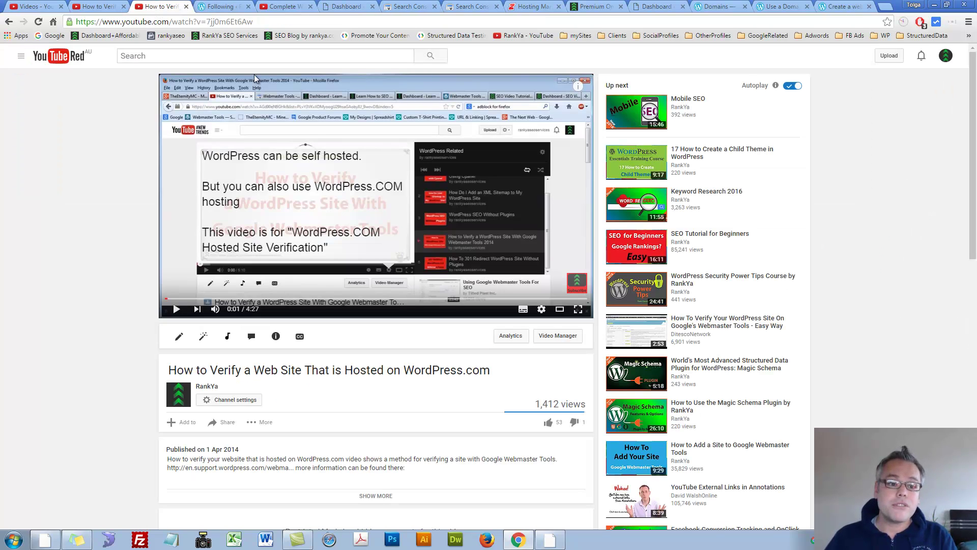
pyautogui.hotkey('ctrl', 'shift', 'Tab')
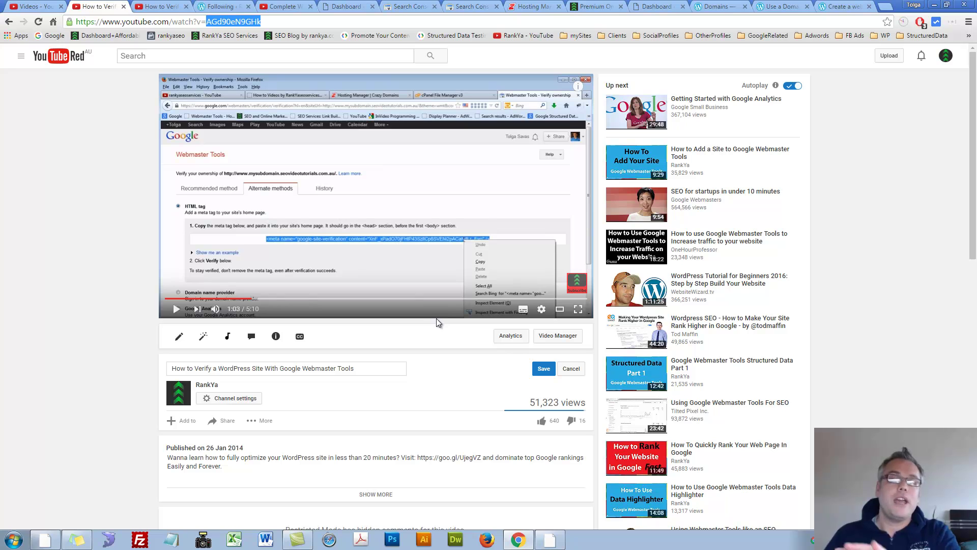
pyautogui.click(408, 6)
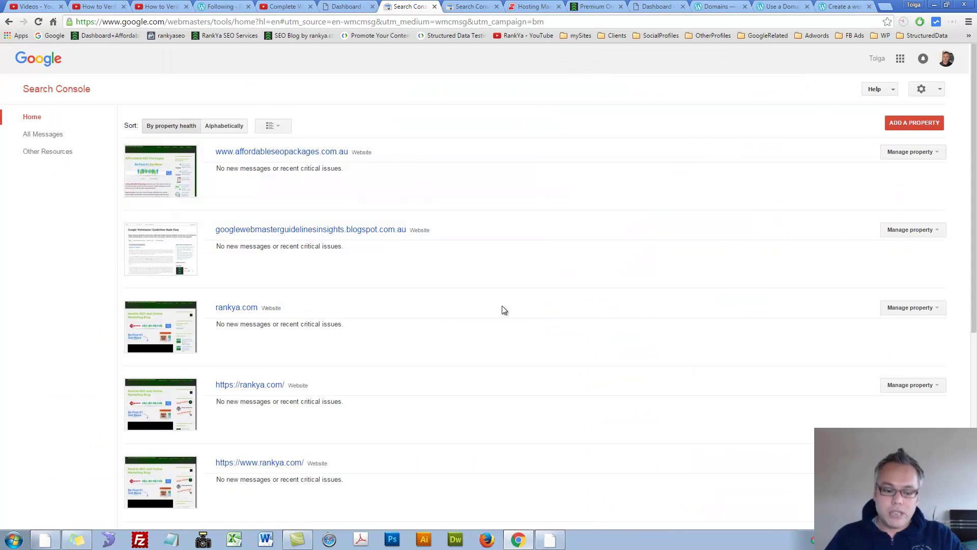
pyautogui.scroll(-3, 494, 430)
pyautogui.scroll(3, 776, 275)
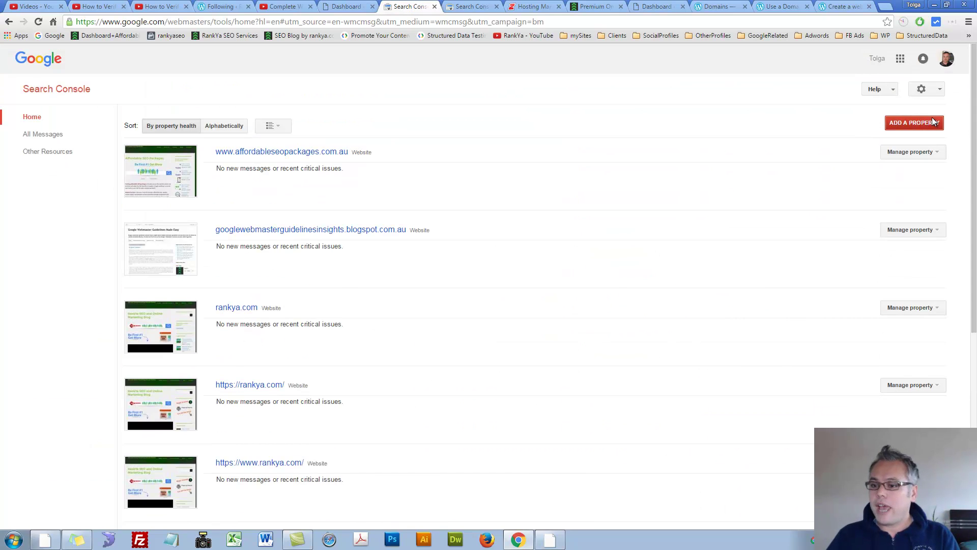
pyautogui.click(914, 123)
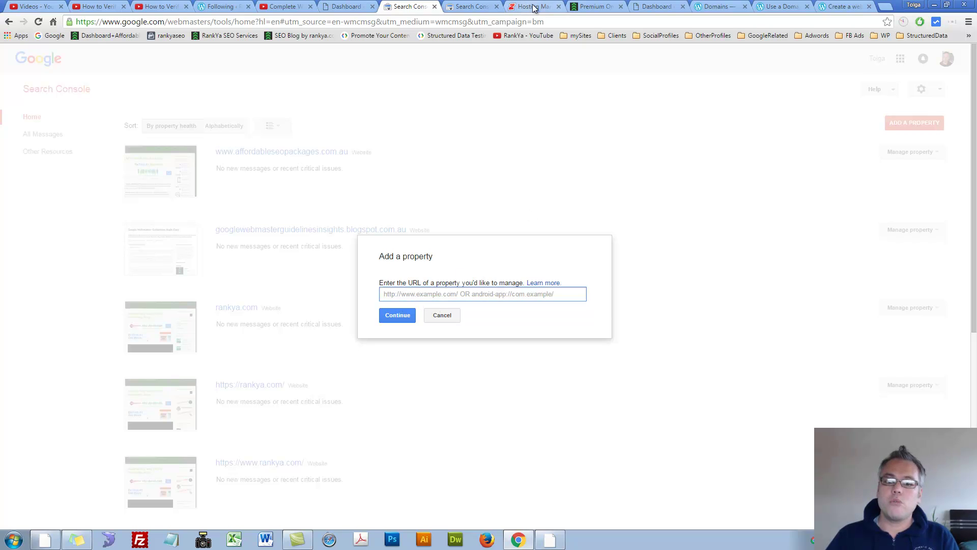
pyautogui.click(586, 6)
pyautogui.click(164, 22)
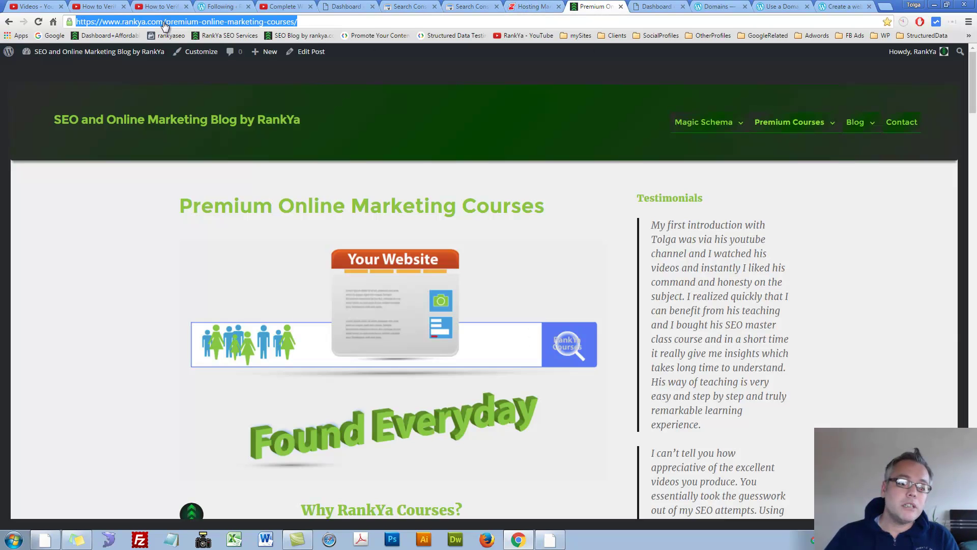
pyautogui.click(164, 21)
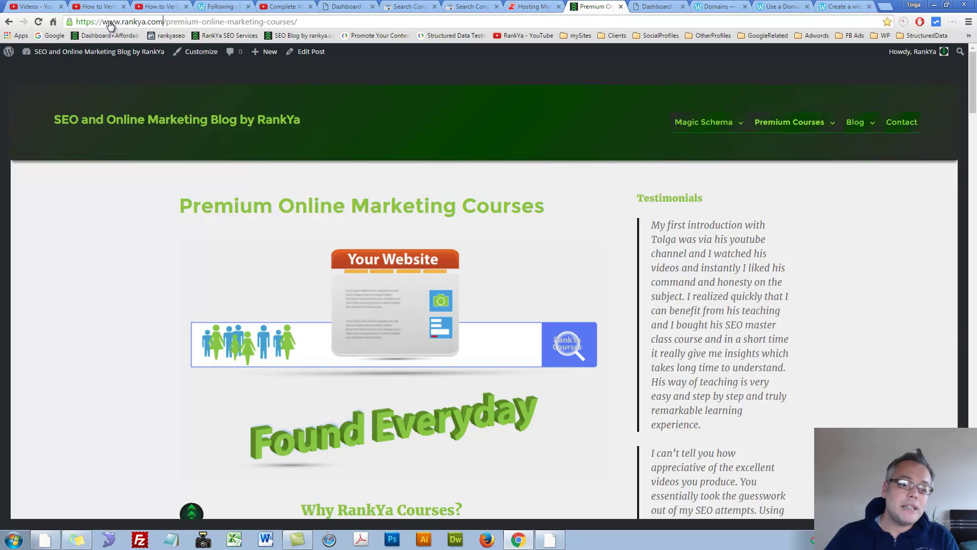
pyautogui.click(418, 6)
pyautogui.write('https://www.rankya.com')
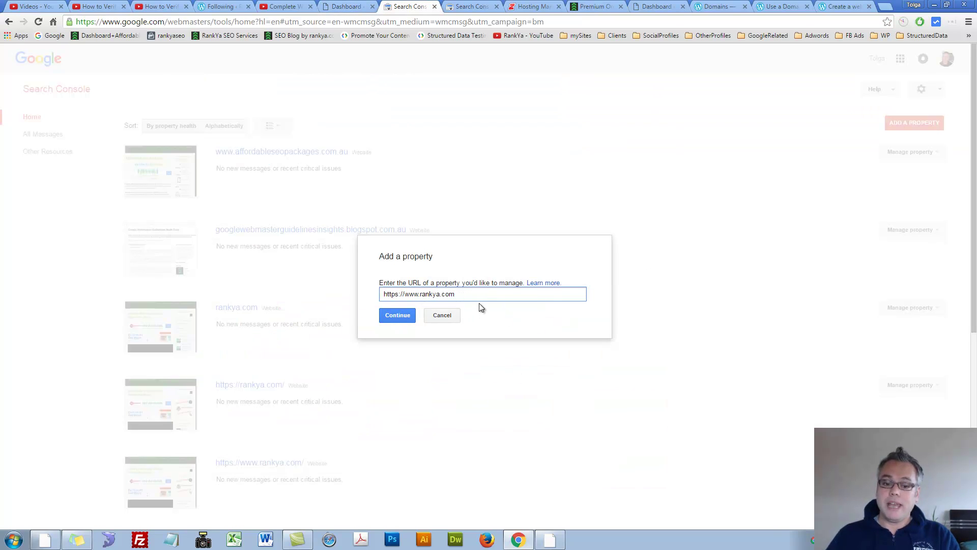
pyautogui.click(442, 316)
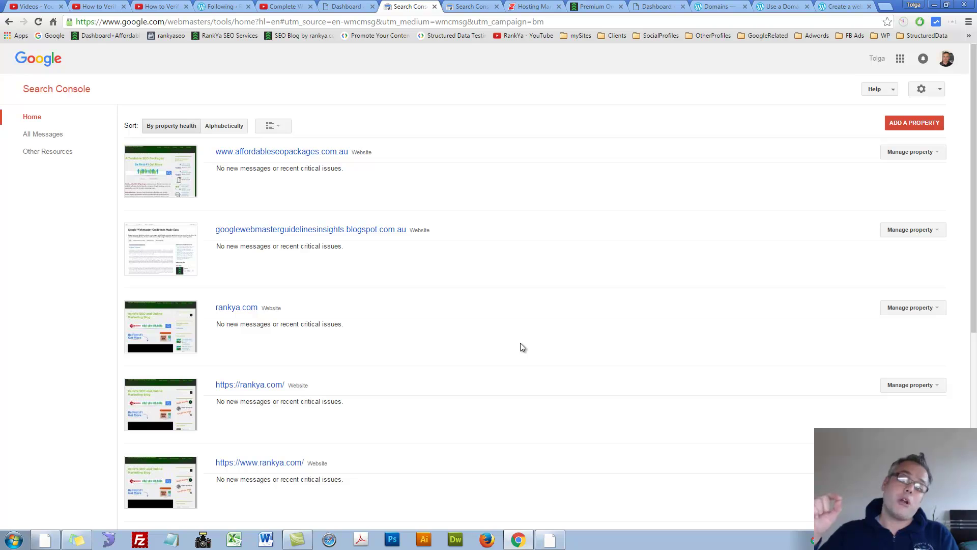
pyautogui.click(591, 6)
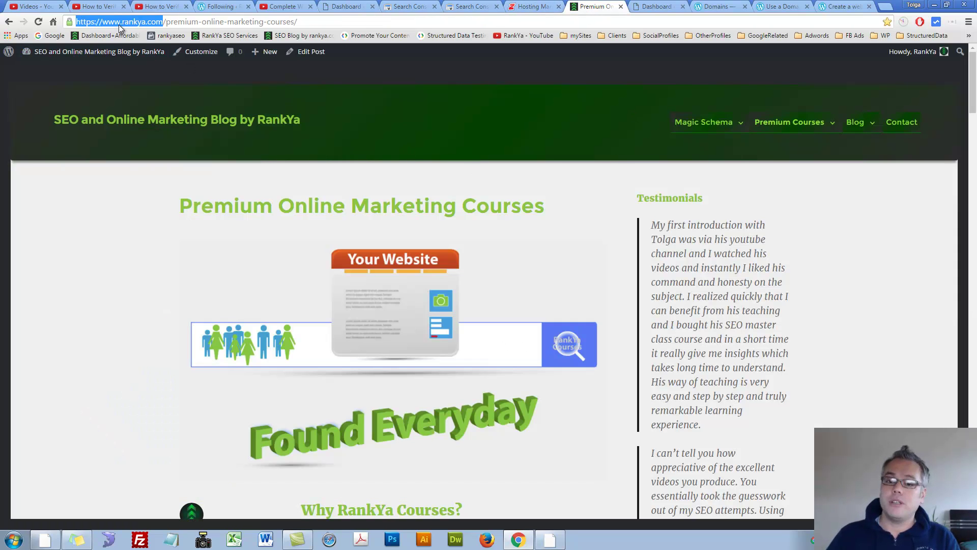
pyautogui.click(410, 6)
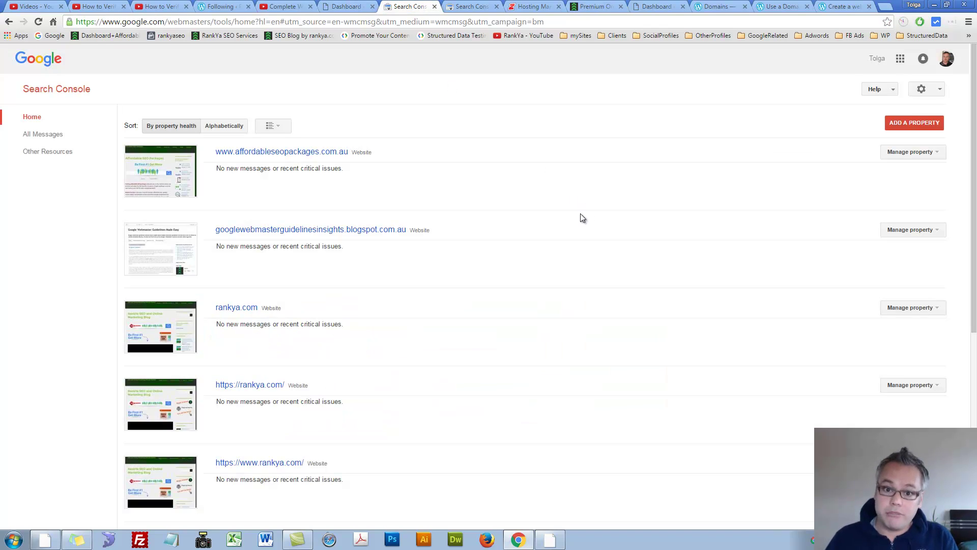
pyautogui.scroll(-4, 450, 415)
pyautogui.scroll(4, 639, 386)
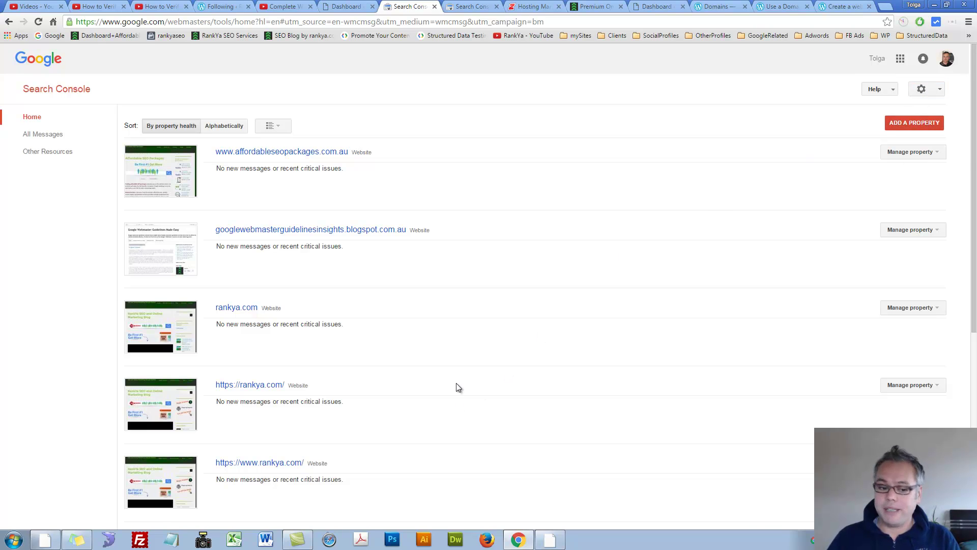
pyautogui.scroll(-4, 457, 387)
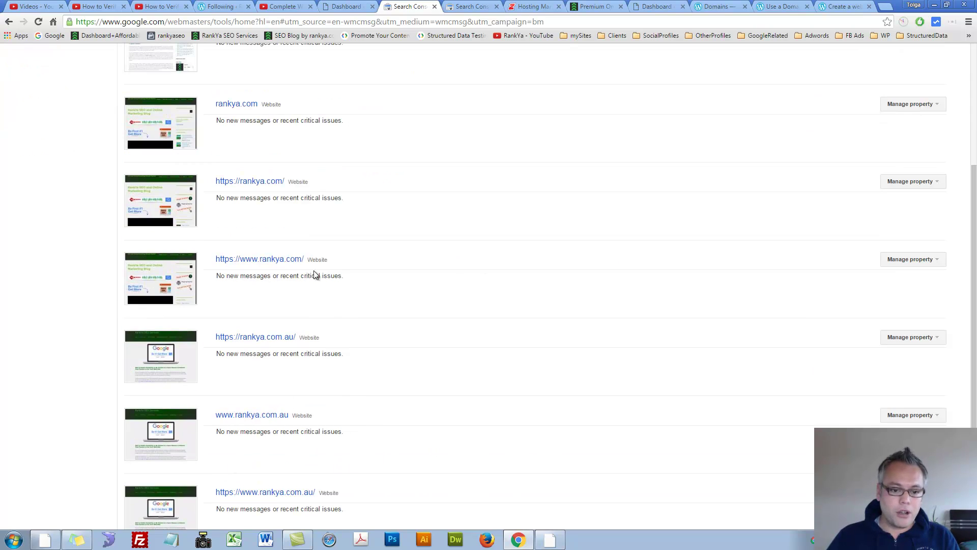
pyautogui.scroll(4, 907, 133)
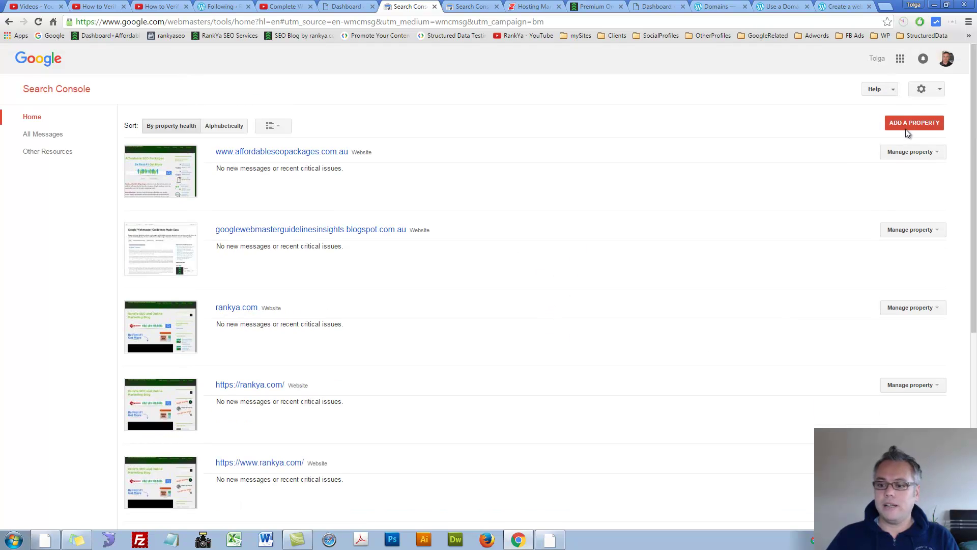
pyautogui.click(910, 124)
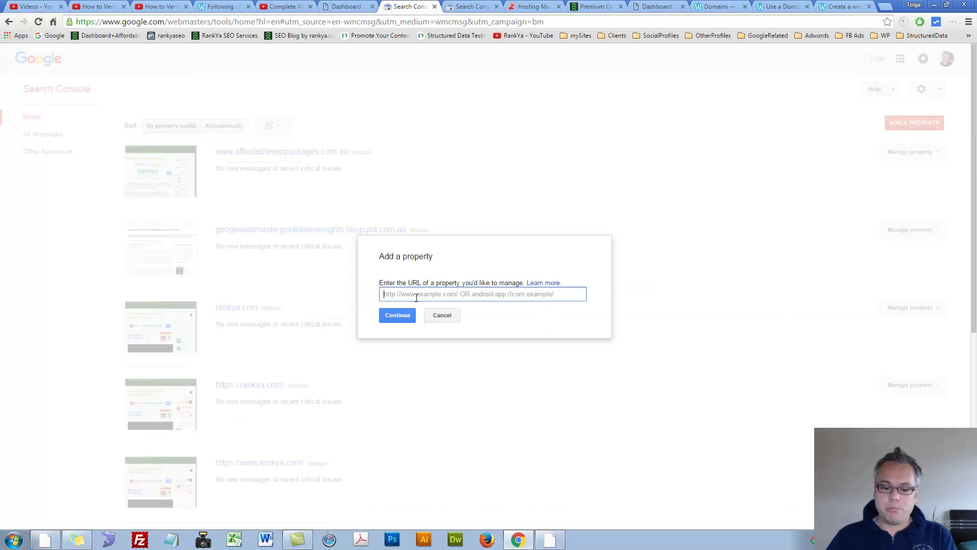
pyautogui.write('https://www.rankya.com')
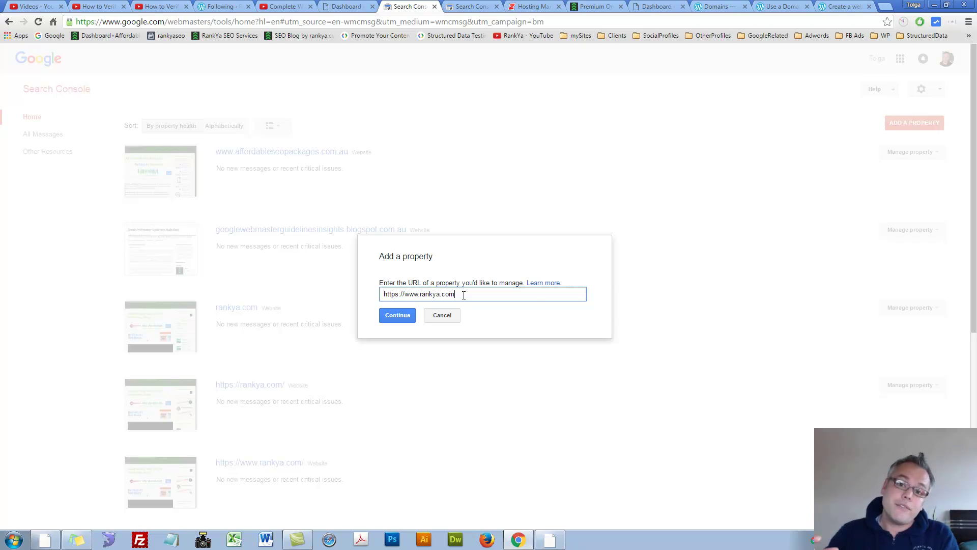
pyautogui.moveTo(463, 294); pyautogui.dragTo(386, 300)
pyautogui.hotkey('ctrl', 'c')
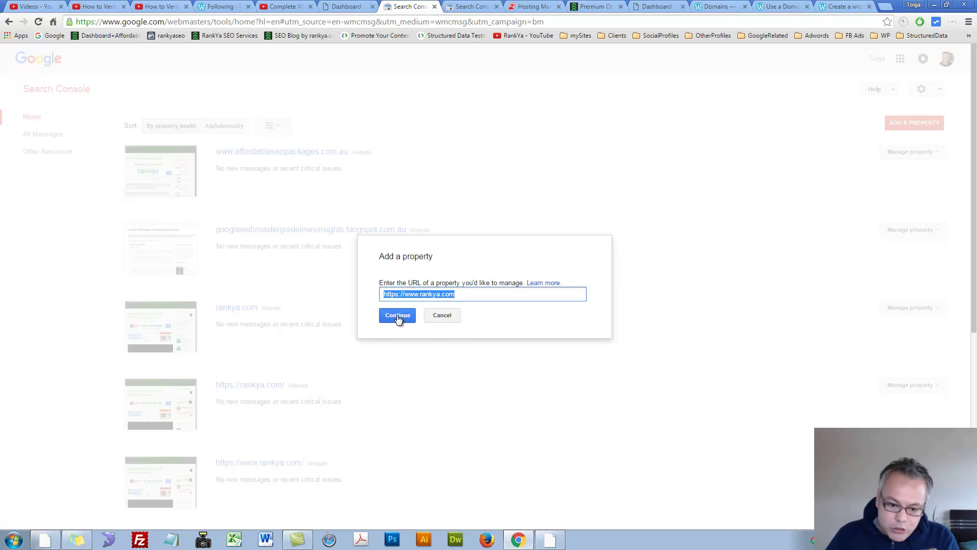
pyautogui.click(397, 316)
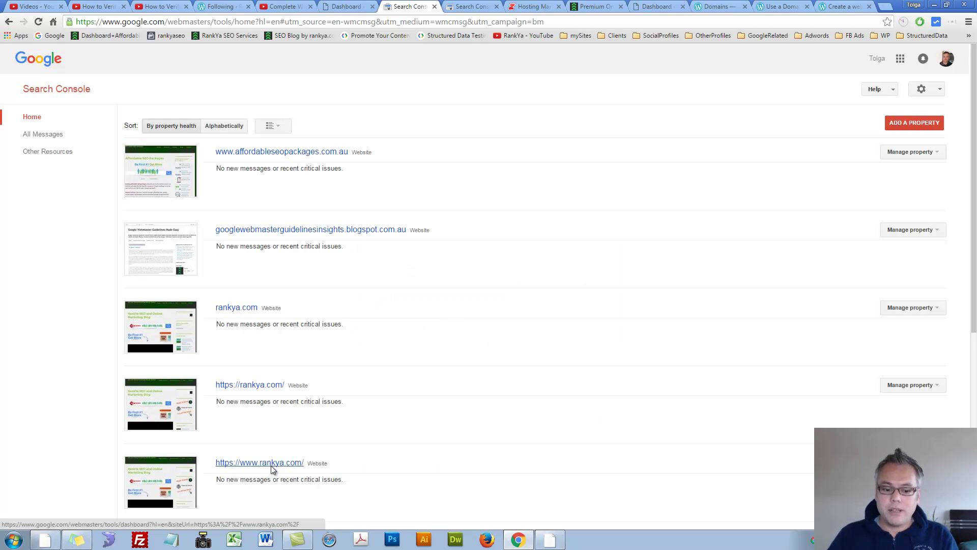
pyautogui.click(915, 122)
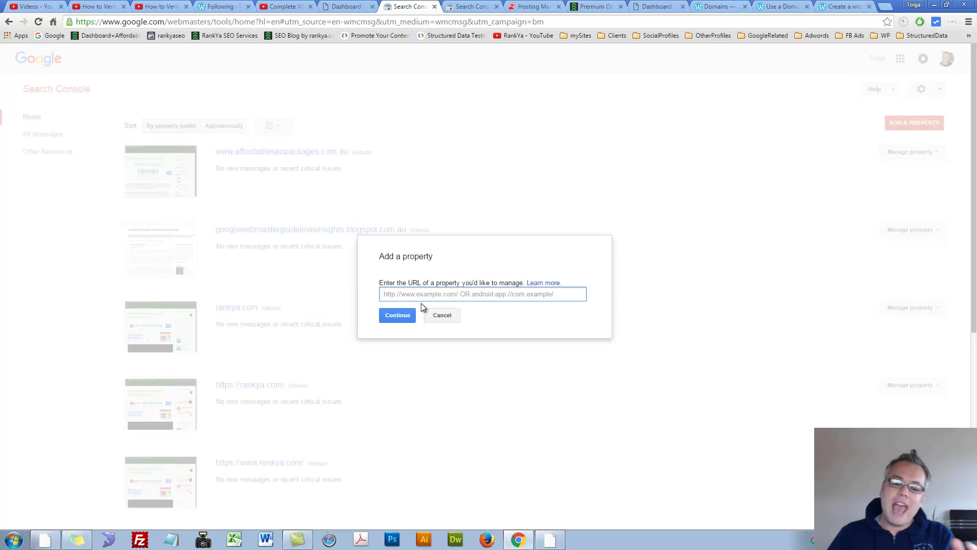
pyautogui.hotkey('ctrl', 'v')
pyautogui.click(396, 315)
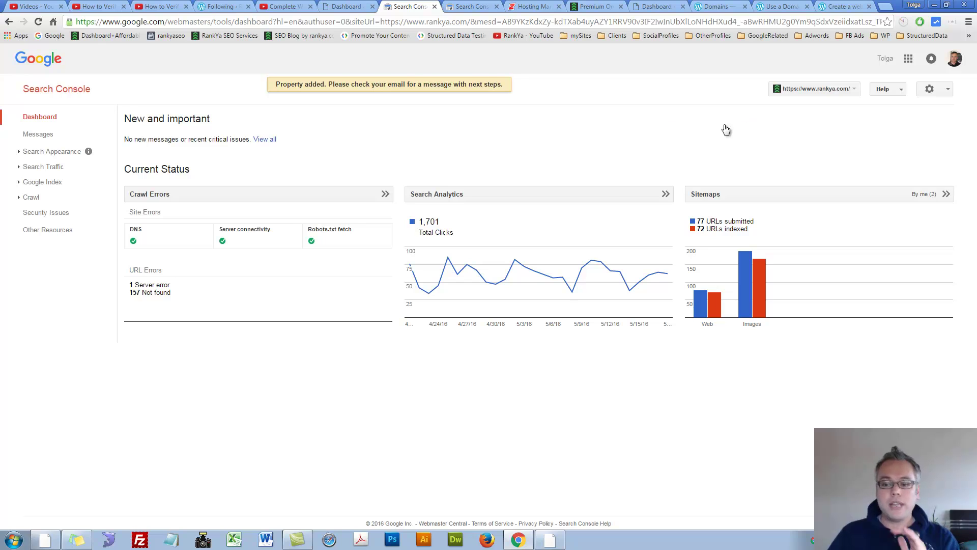
pyautogui.click(48, 96)
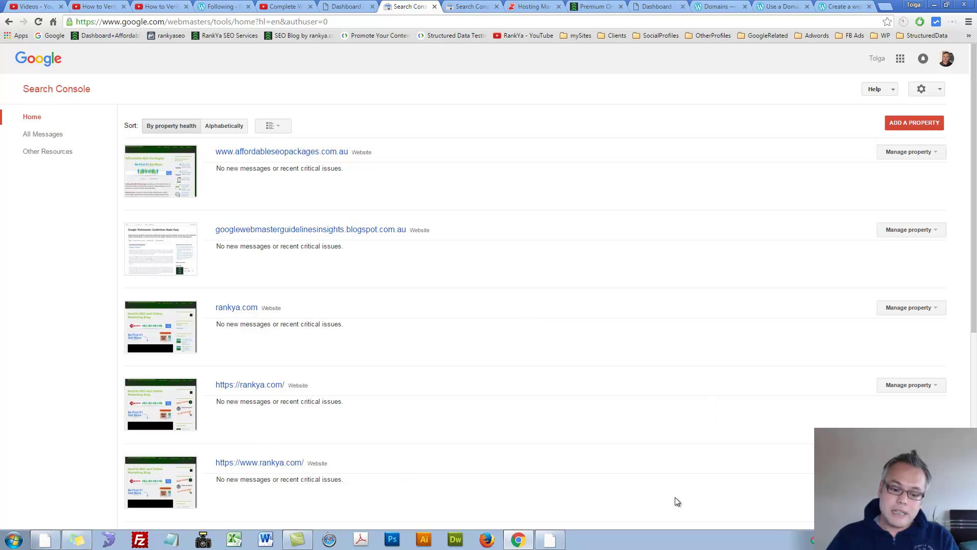
pyautogui.click(241, 465)
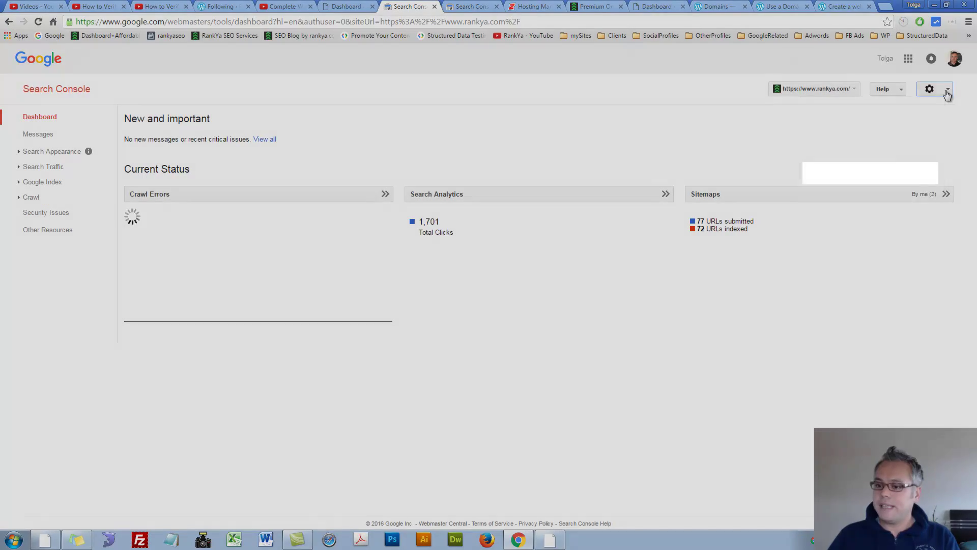
pyautogui.click(947, 94)
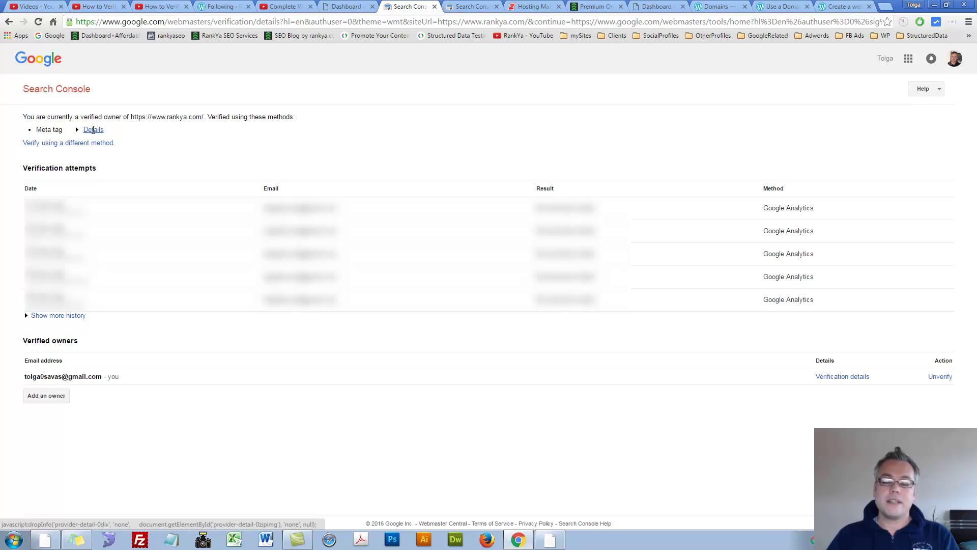
# - Review the verified-owner notice and reveal the meta tag currently used for verification
pyautogui.moveTo(49, 117); pyautogui.dragTo(291, 117)
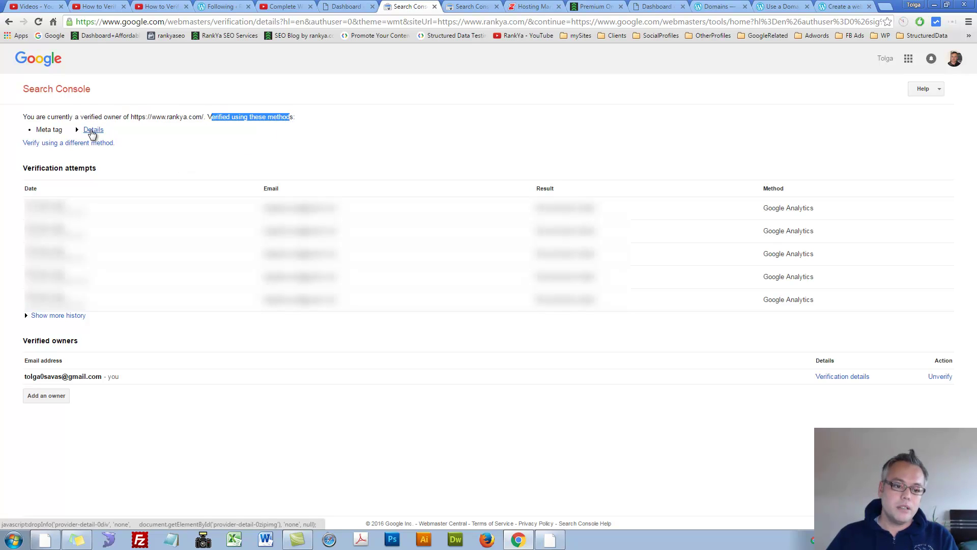
pyautogui.click(91, 130)
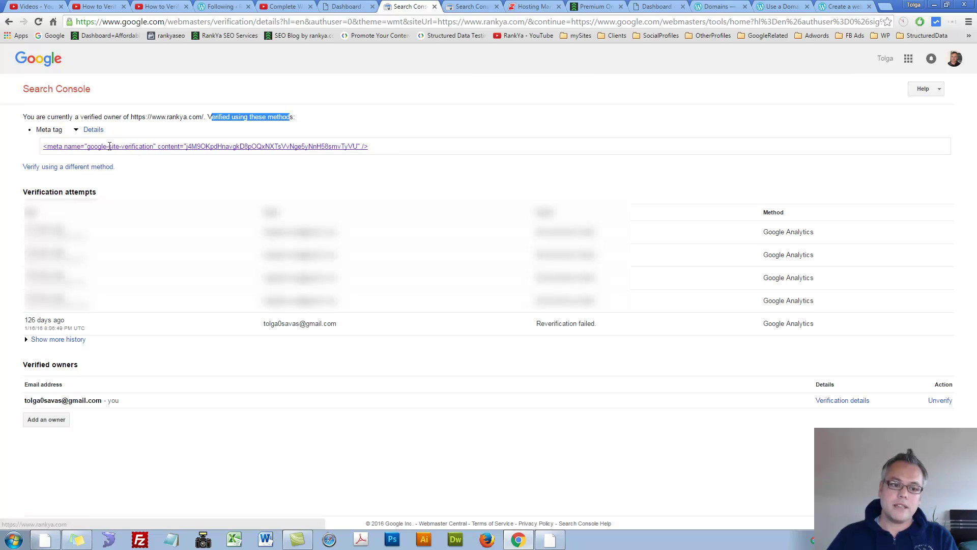
pyautogui.moveTo(391, 146); pyautogui.dragTo(44, 148)
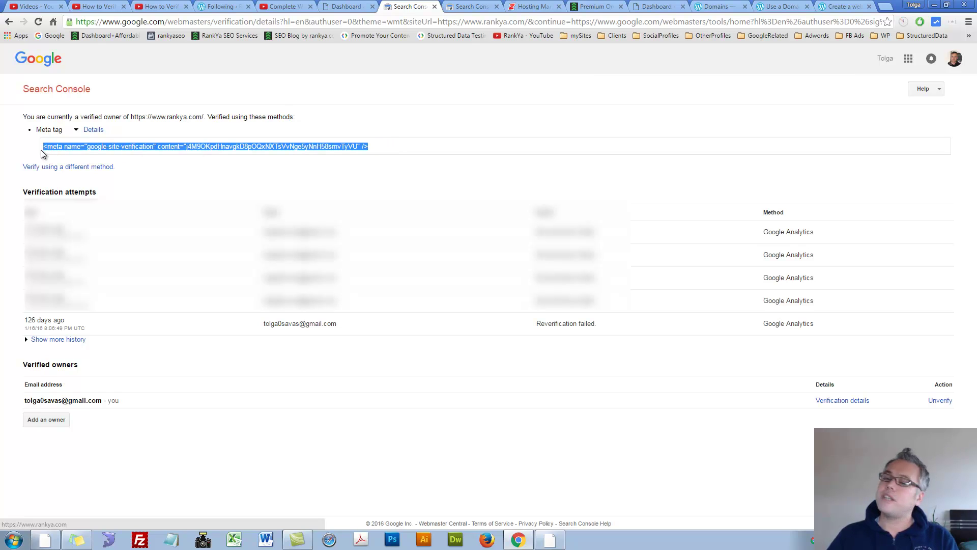
# - Copy the google-site-verification meta tag from the HTML tag method and go to the live site
pyautogui.click(28, 167)
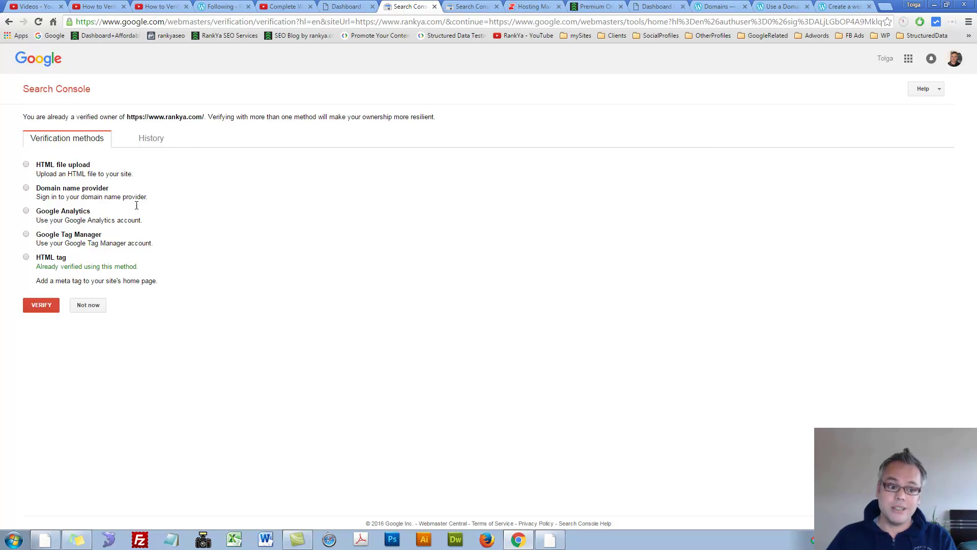
pyautogui.click(26, 257)
pyautogui.moveTo(301, 321); pyautogui.dragTo(728, 322)
pyautogui.rightClick(554, 323)
pyautogui.click(565, 329)
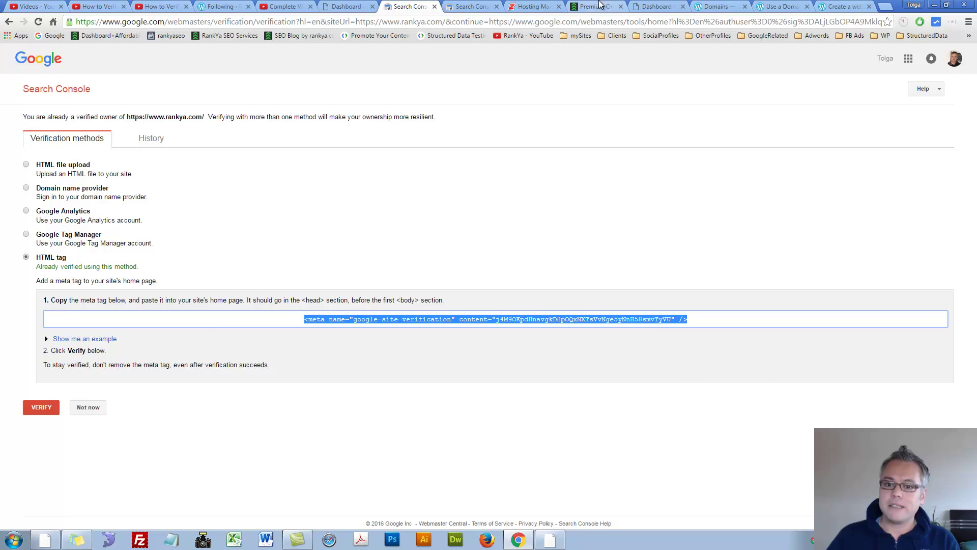
pyautogui.click(600, 6)
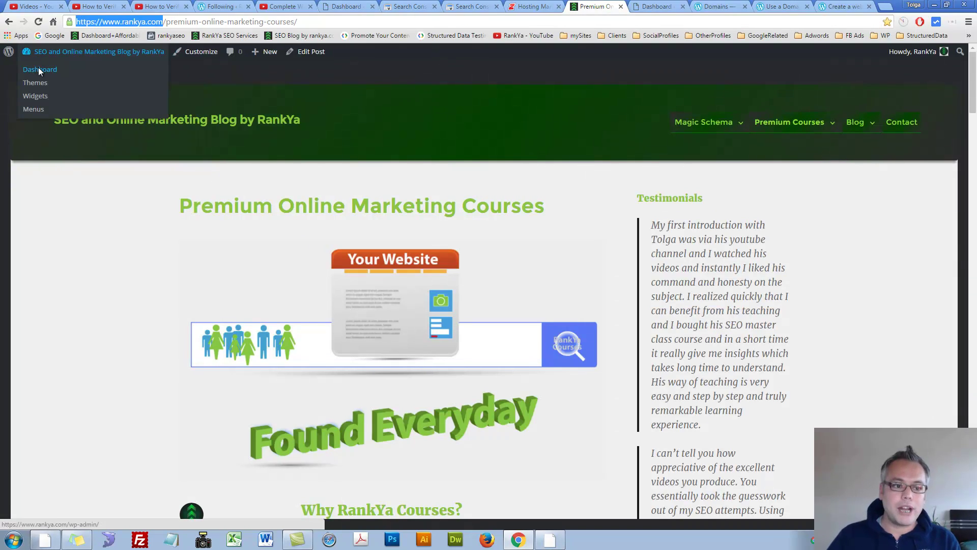
# - Open the WordPress dashboard and the theme editor for the RankYa Theme Child style.css in separate tabs
pyautogui.middleClick(38, 67)
pyautogui.click(614, 6)
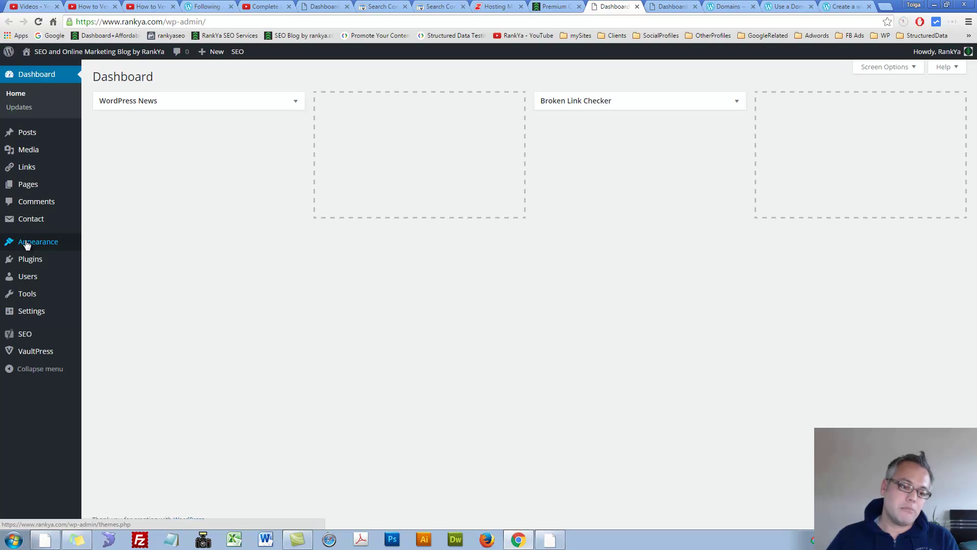
pyautogui.moveTo(34, 244)
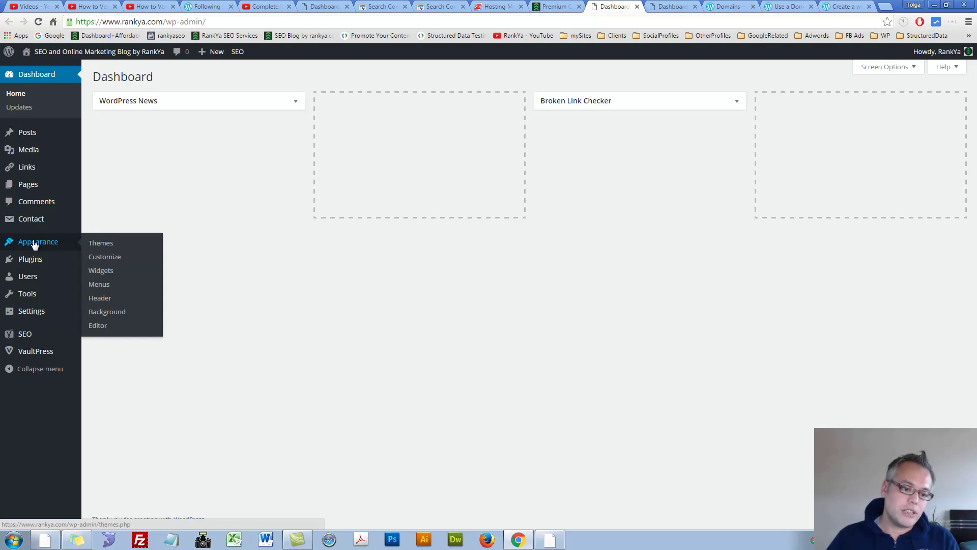
pyautogui.middleClick(100, 327)
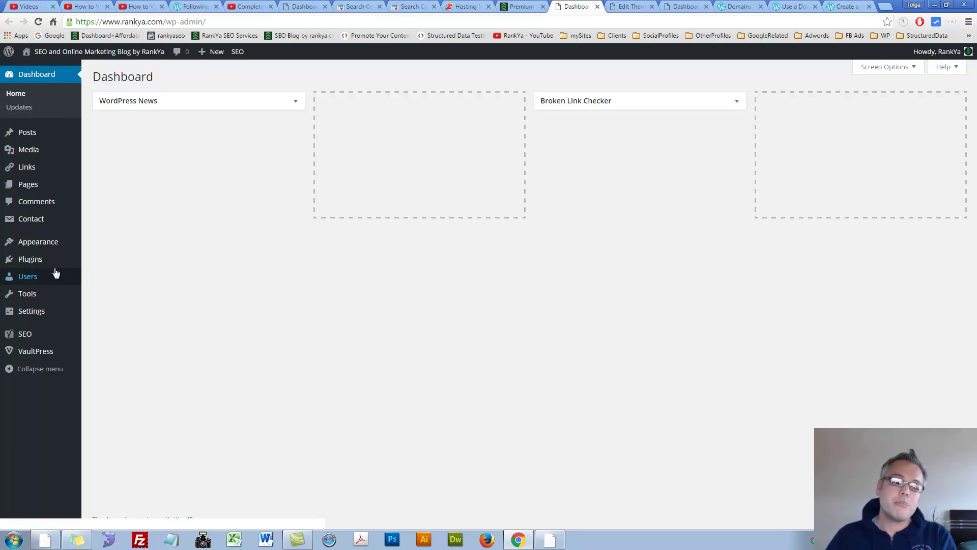
pyautogui.moveTo(45, 251)
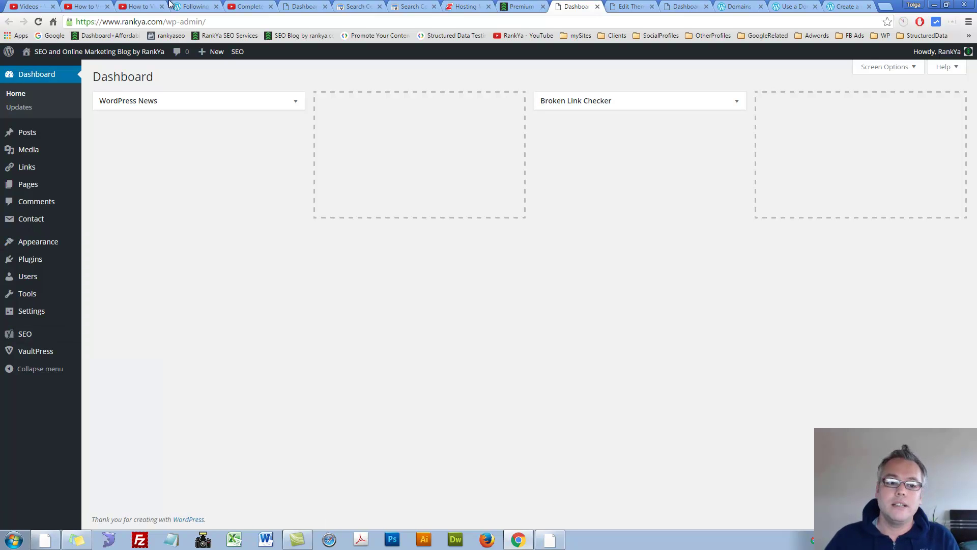
pyautogui.click(189, 5)
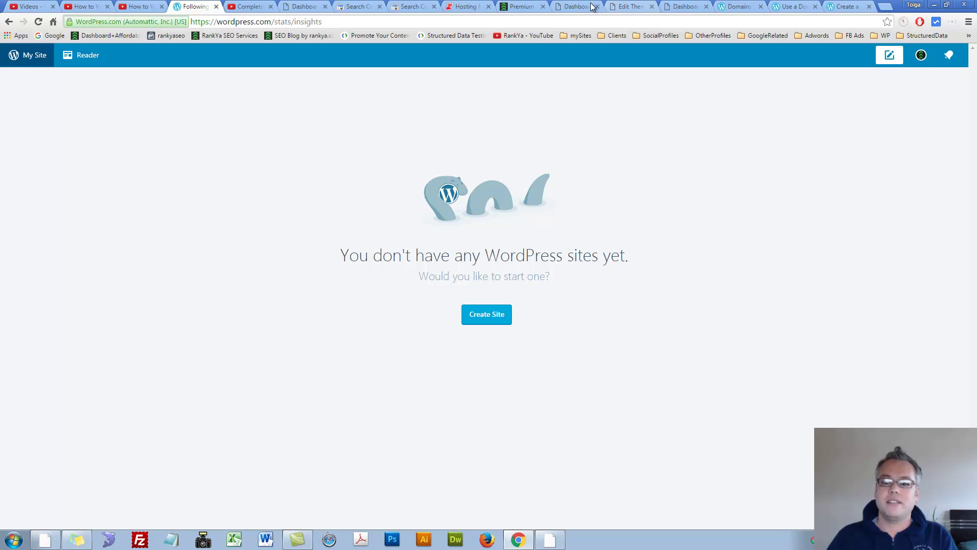
pyautogui.click(627, 5)
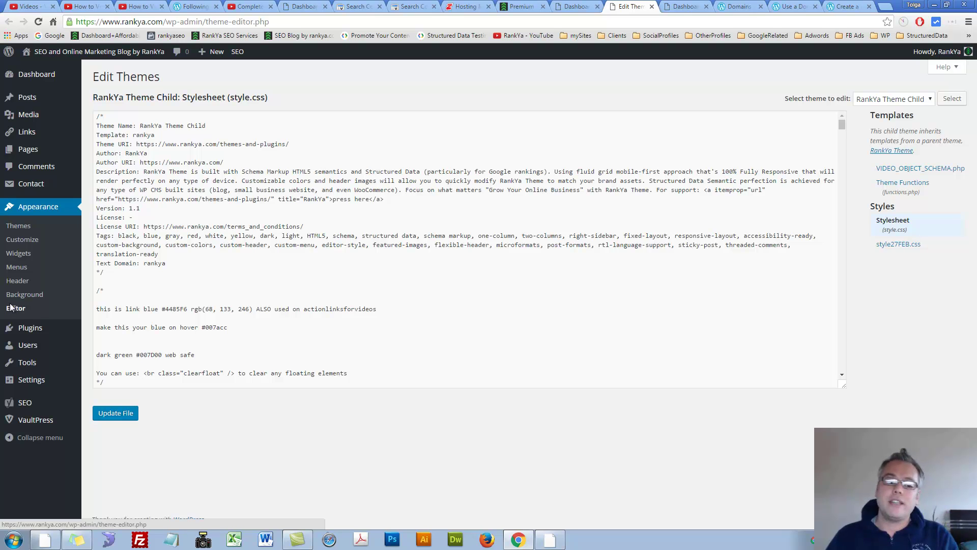
# - Open cPanel File Manager in a new tab from the Hosting Manager's Files tools
pyautogui.click(466, 6)
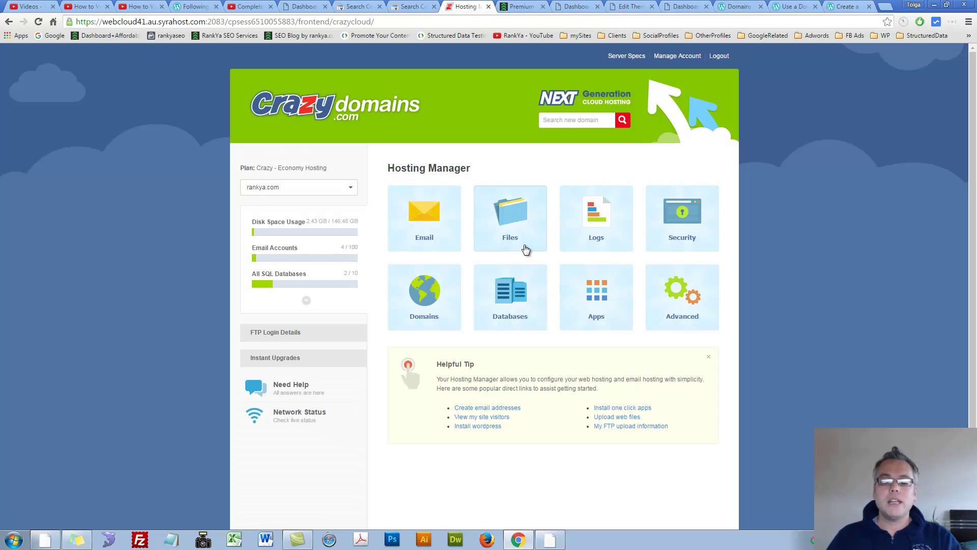
pyautogui.click(521, 229)
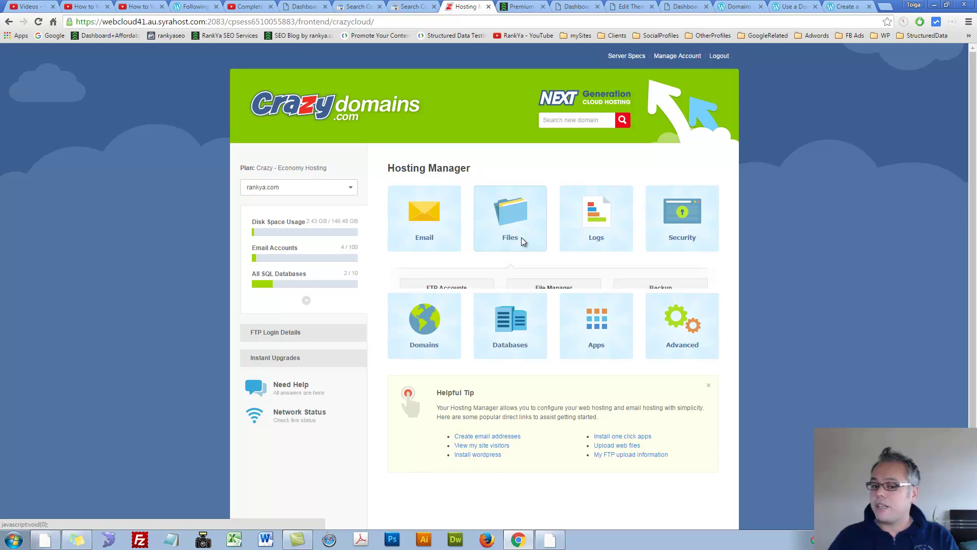
pyautogui.rightClick(590, 266)
pyautogui.click(539, 290)
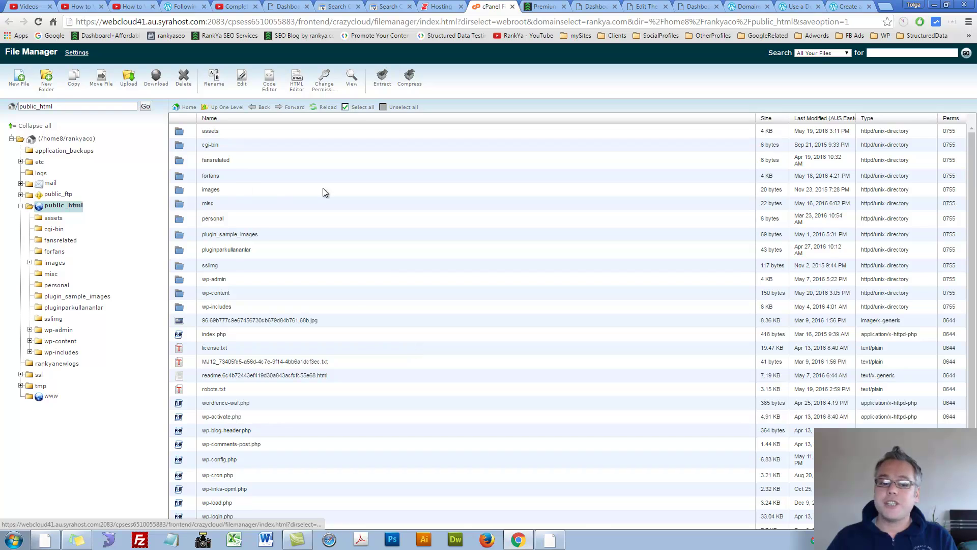
# - Navigate to public_html/wp-content/themes/rankya, checking rankya-child first, to reach header.php
pyautogui.click(172, 296)
pyautogui.doubleClick(172, 296)
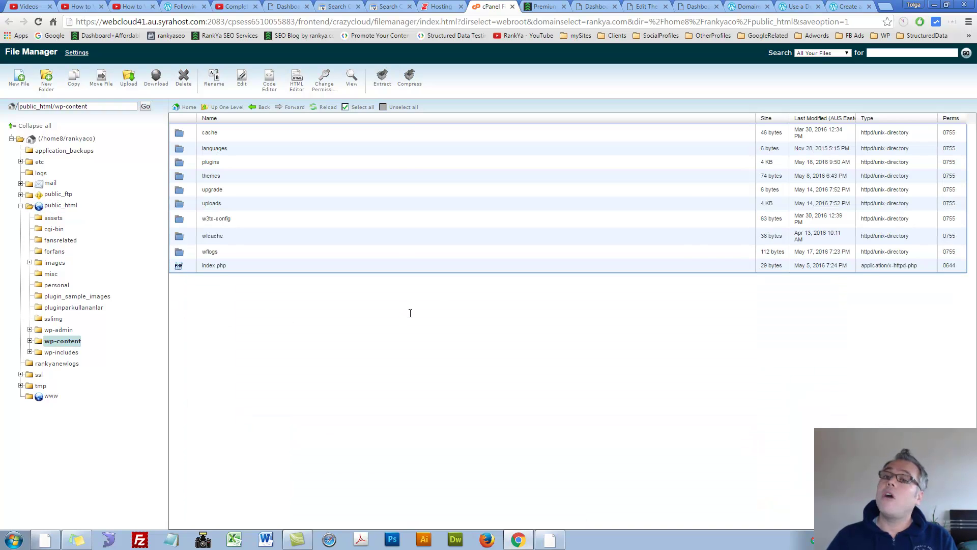
pyautogui.doubleClick(183, 178)
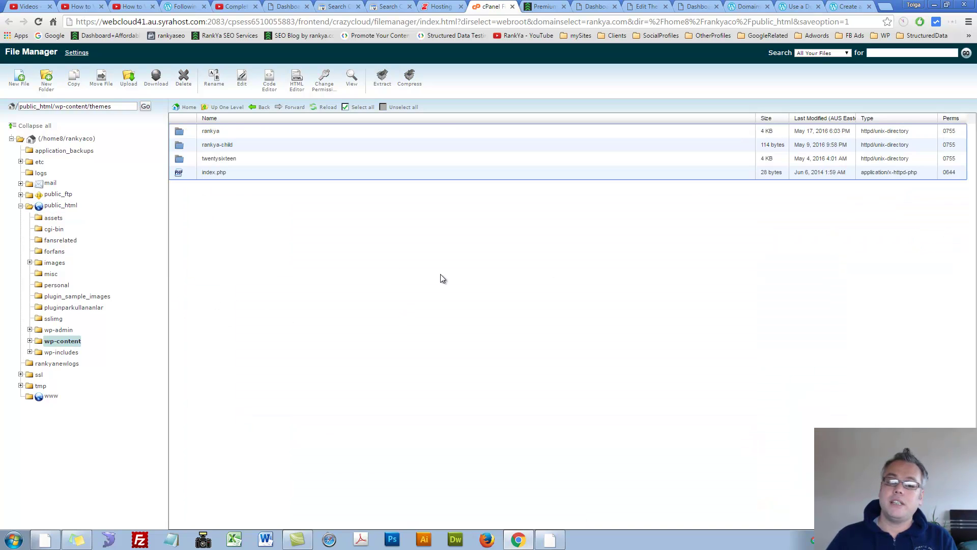
pyautogui.click(184, 151)
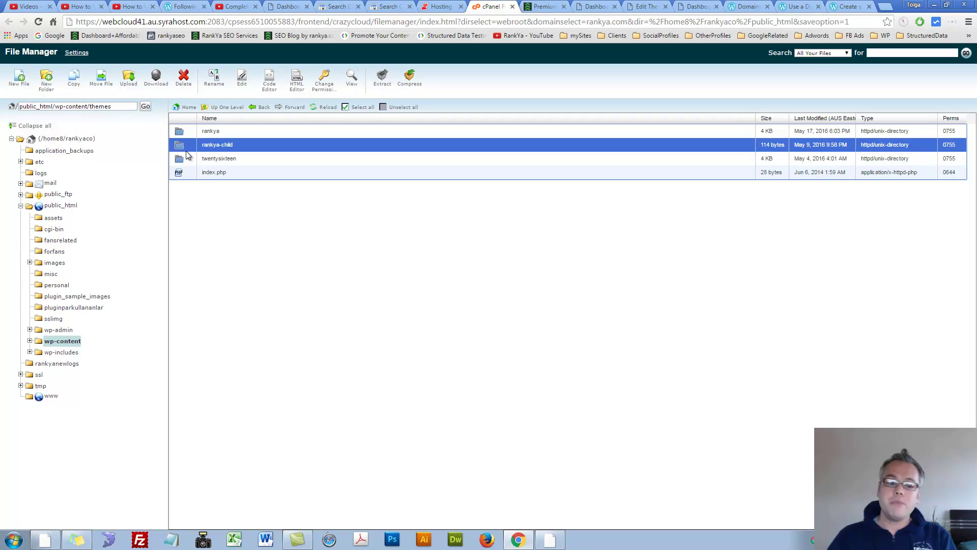
pyautogui.click(294, 257)
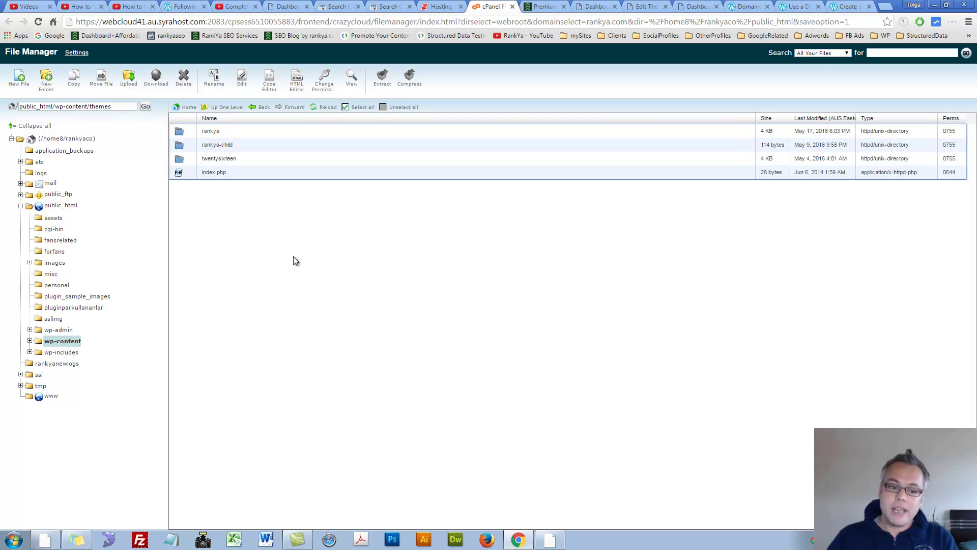
pyautogui.doubleClick(180, 148)
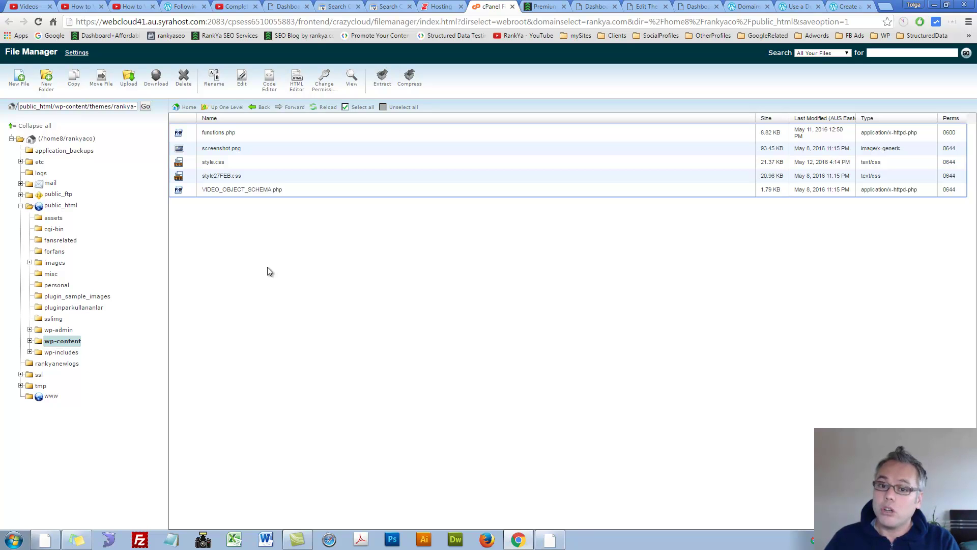
pyautogui.click(51, 342)
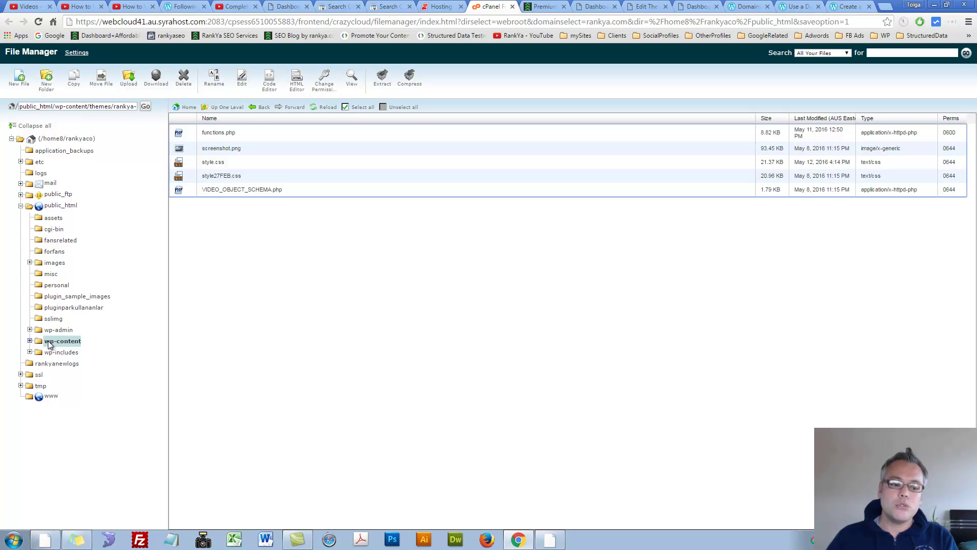
pyautogui.doubleClick(186, 177)
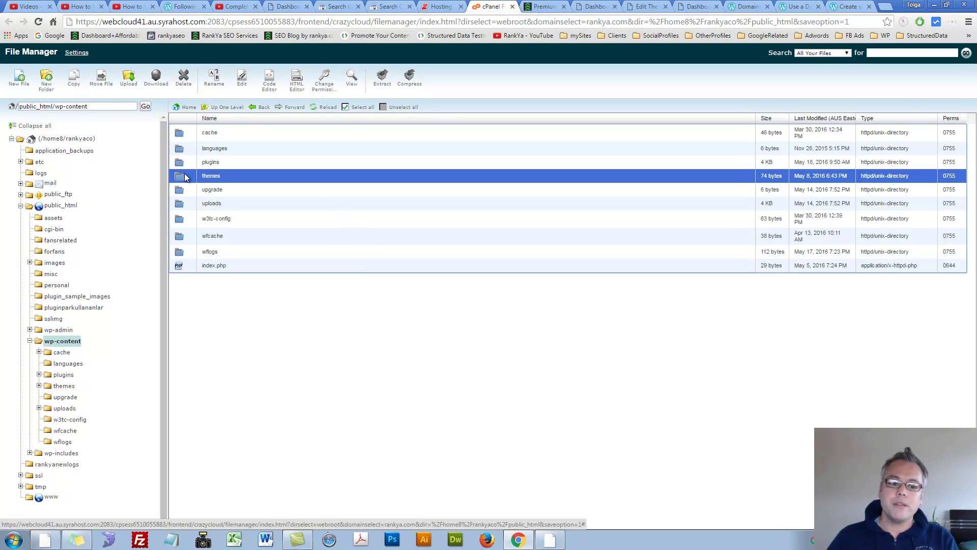
pyautogui.doubleClick(187, 136)
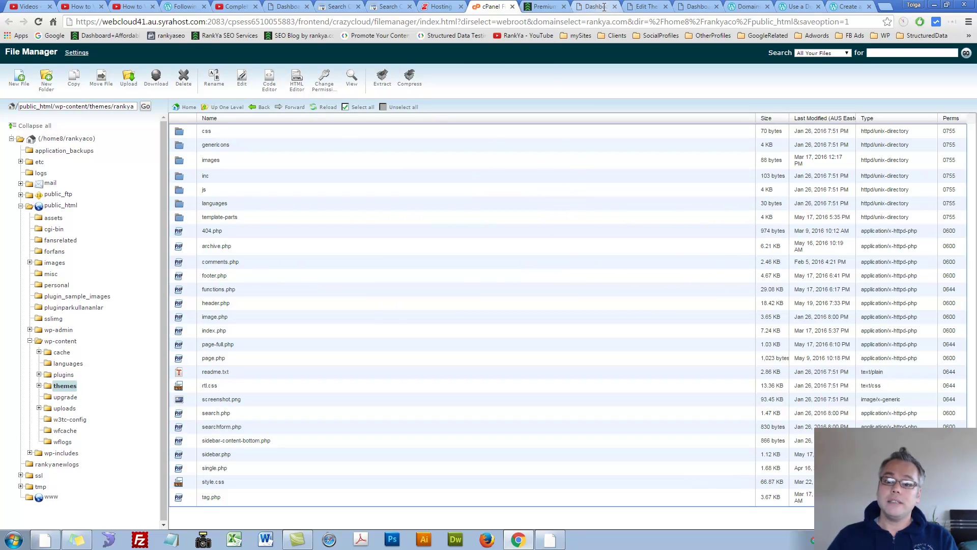
pyautogui.click(638, 7)
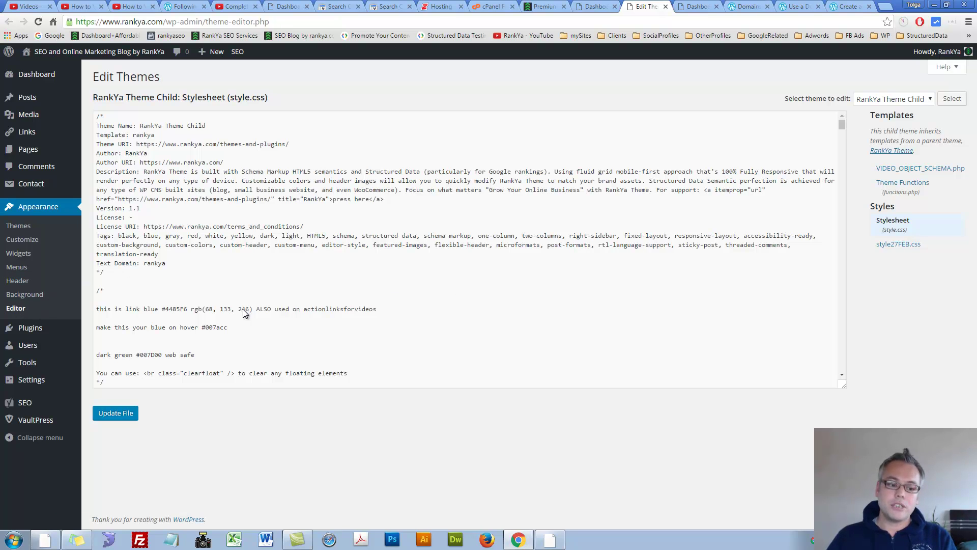
pyautogui.click(488, 7)
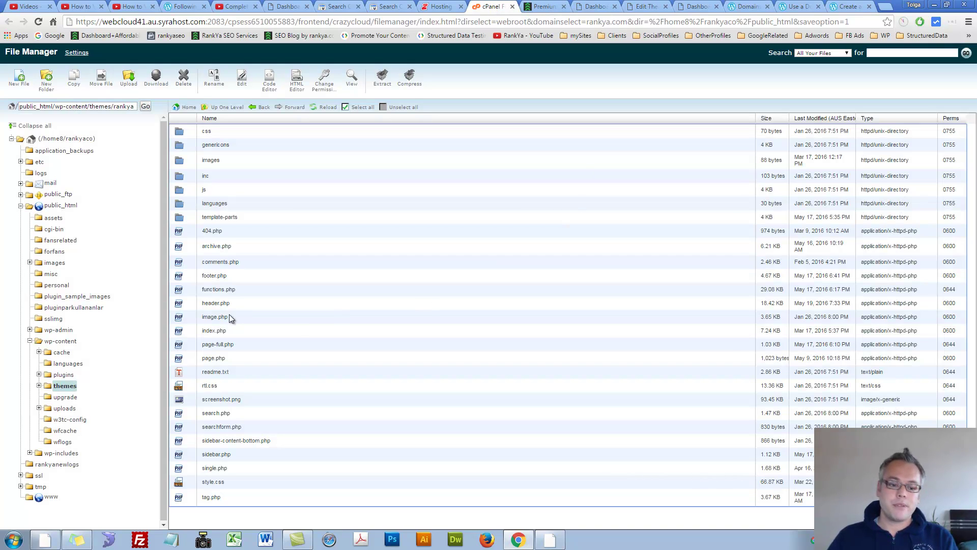
# - Paste the google-site-verification meta tag right after <head> in header.php and save the changes
pyautogui.rightClick(180, 305)
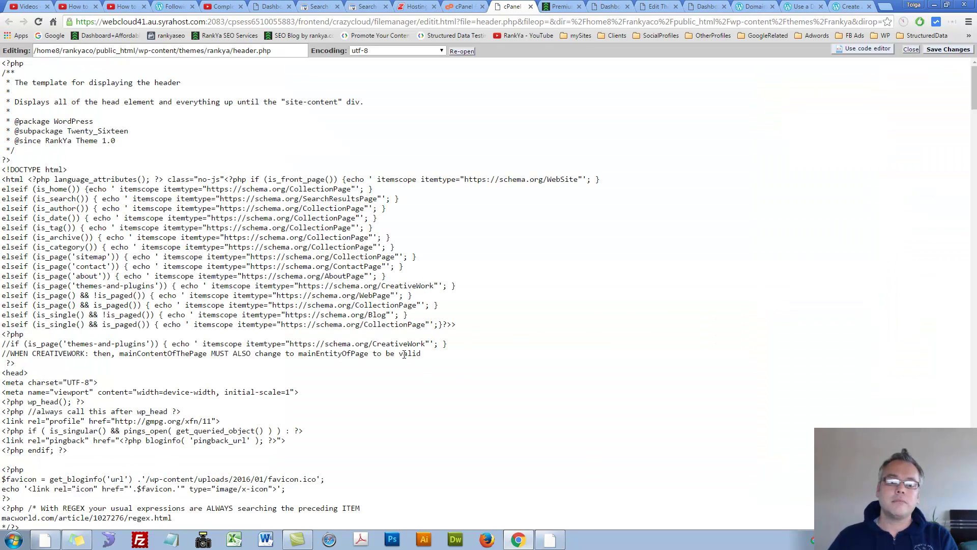
pyautogui.scroll(-2, 128, 333)
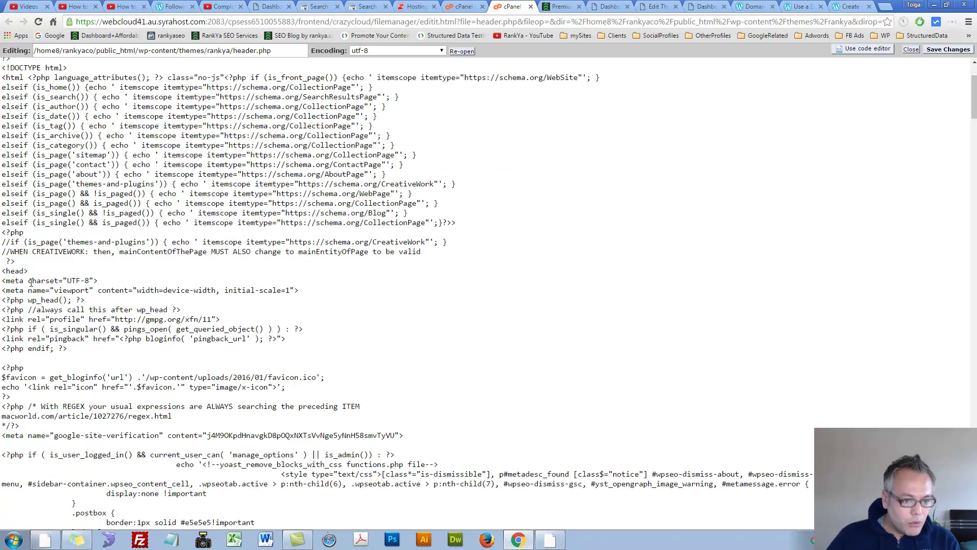
pyautogui.moveTo(35, 270); pyautogui.dragTo(2, 266)
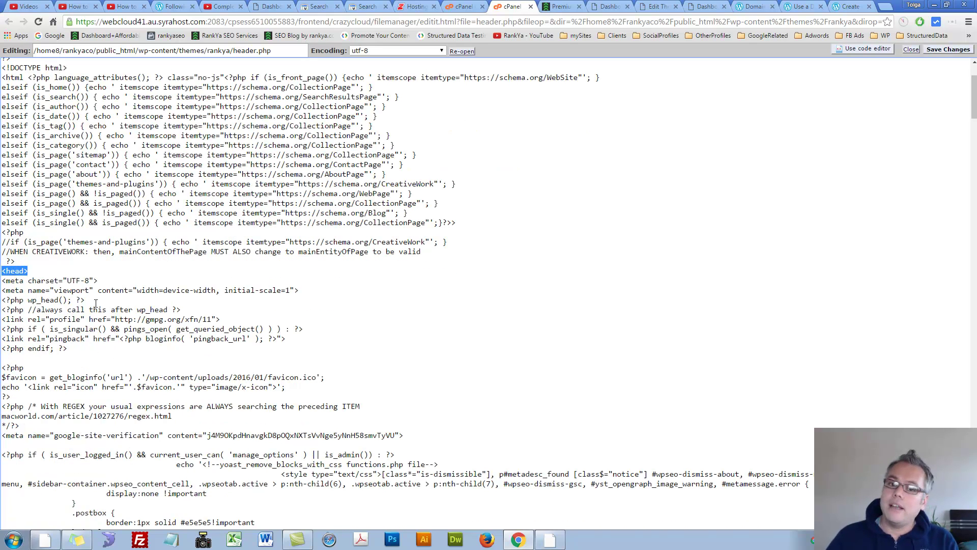
pyautogui.click(59, 272)
pyautogui.press('Return')
pyautogui.press('Return')
pyautogui.press('Return')
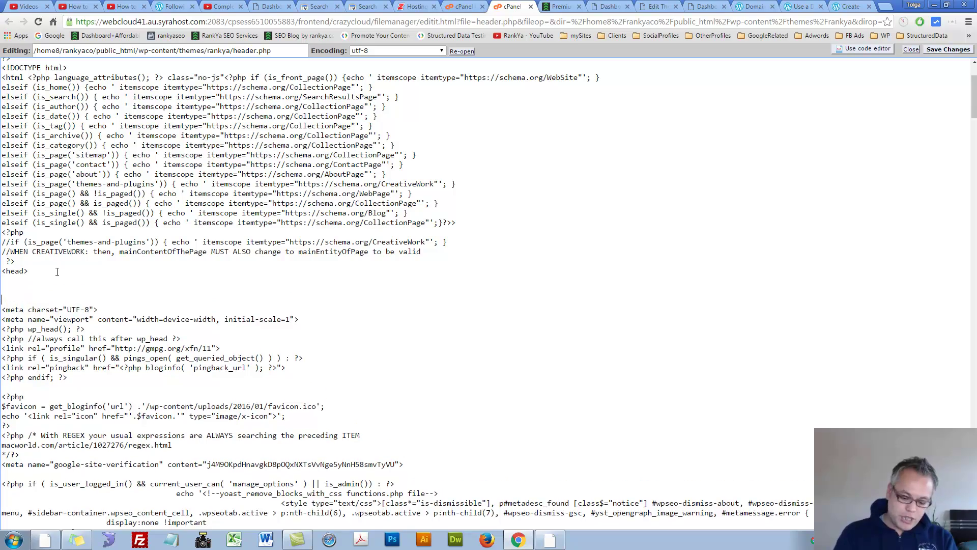
pyautogui.write('<meta name="google-site-verification" content="j4M9OKpdHnavgkD8pOQxNXTsVvNge5yNnH58smvTyVU" />')
pyautogui.press('Return')
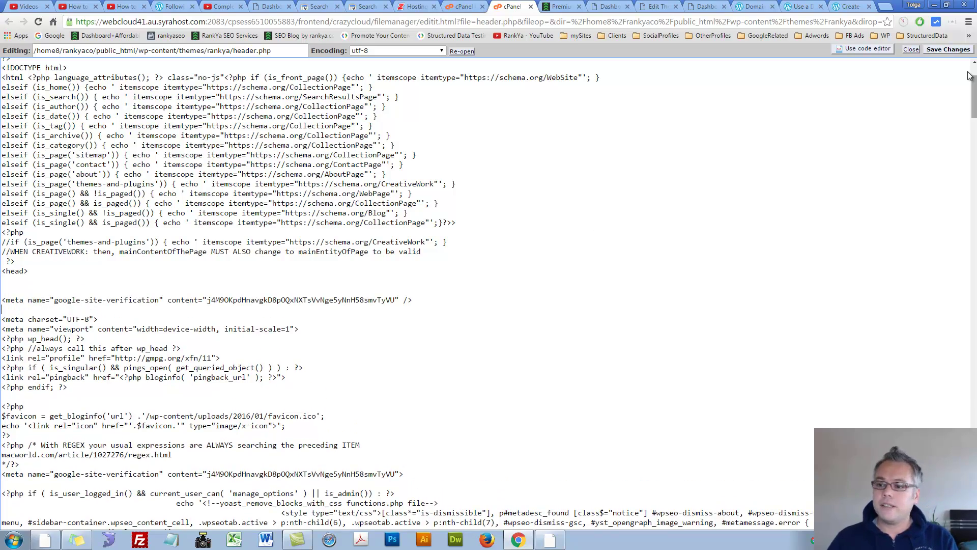
pyautogui.click(954, 51)
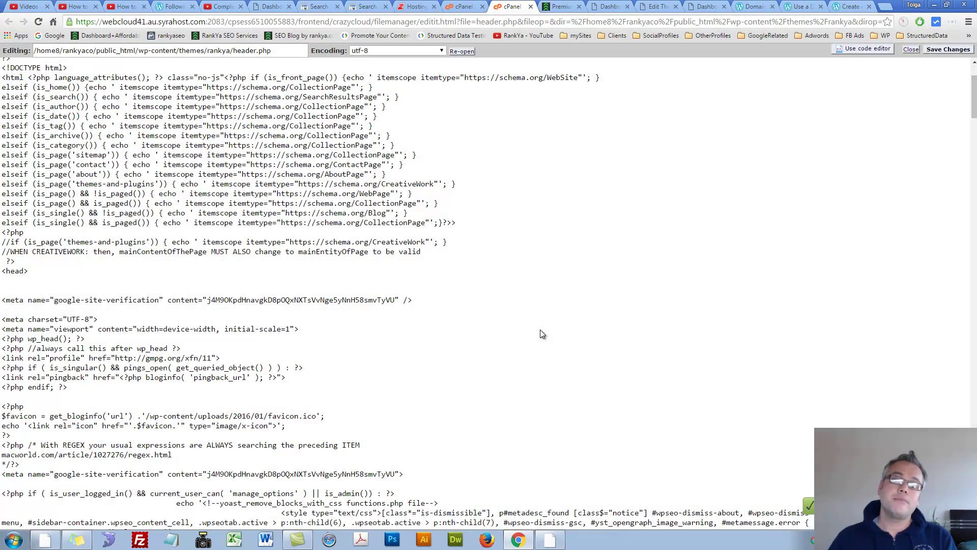
pyautogui.click(369, 7)
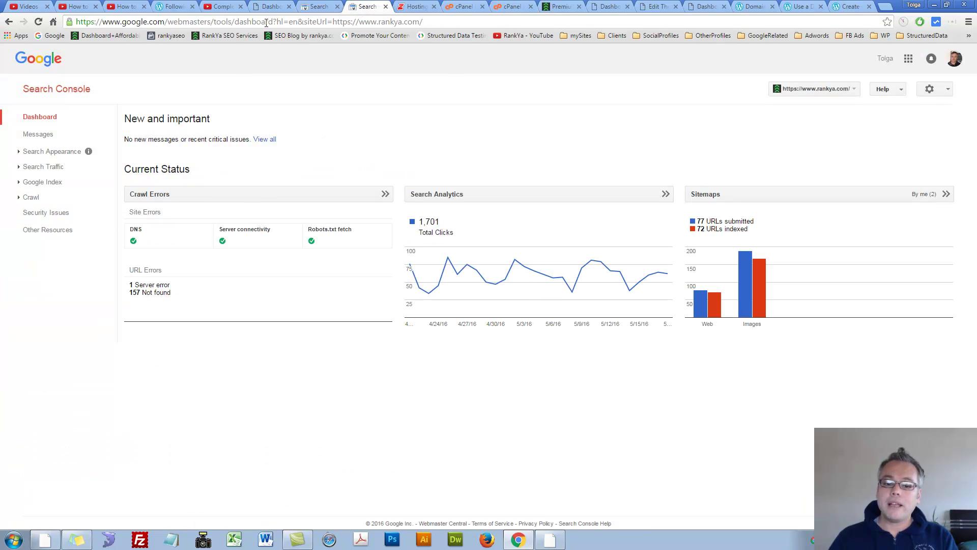
# - Choose the HTML file upload verification method and pass the 'I'm not a robot' check
pyautogui.click(315, 6)
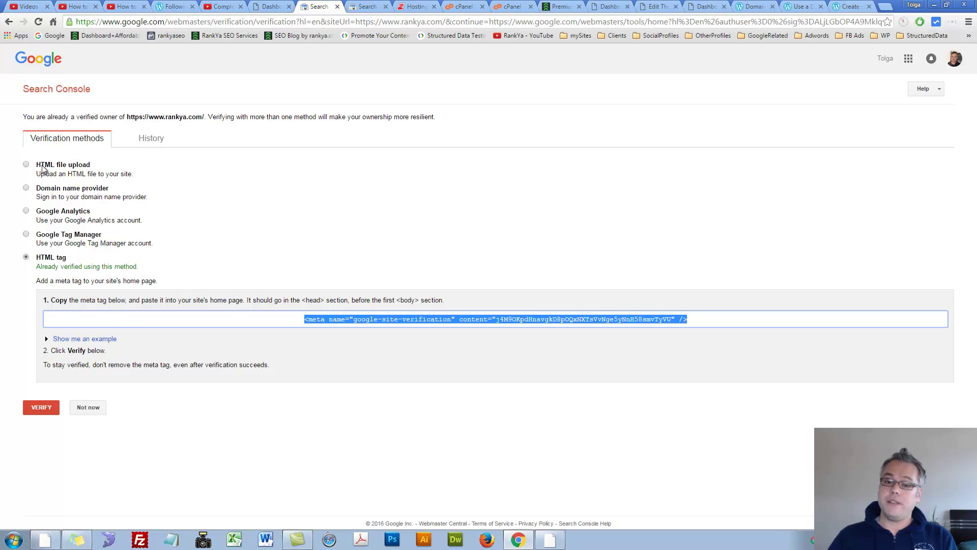
pyautogui.click(26, 165)
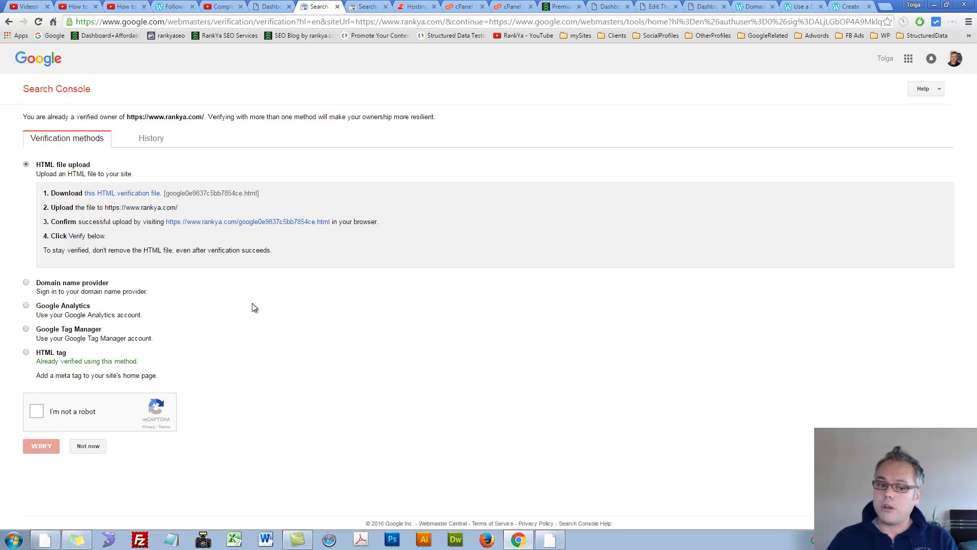
pyautogui.click(37, 413)
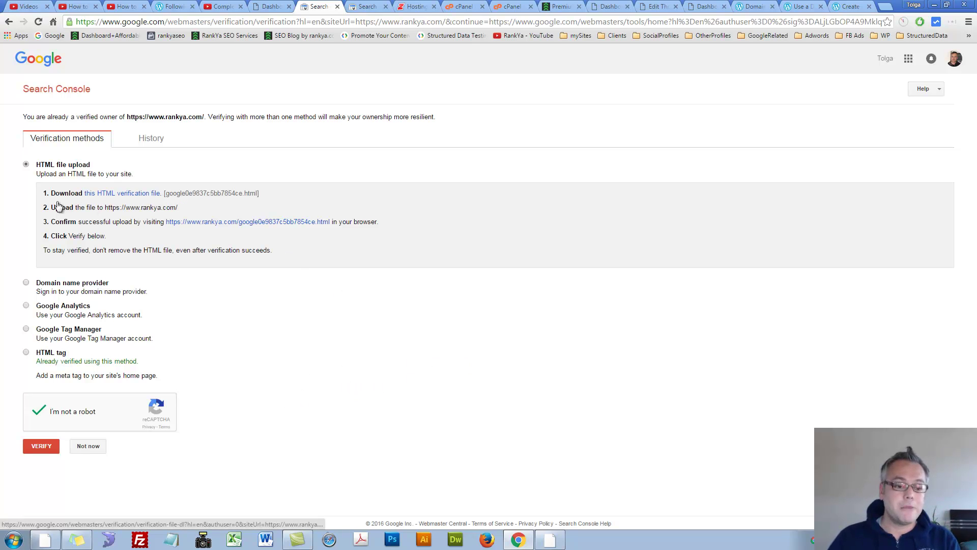
# - Download google0e9837c5bb7854ce.html and show it in its downloads folder
pyautogui.click(103, 196)
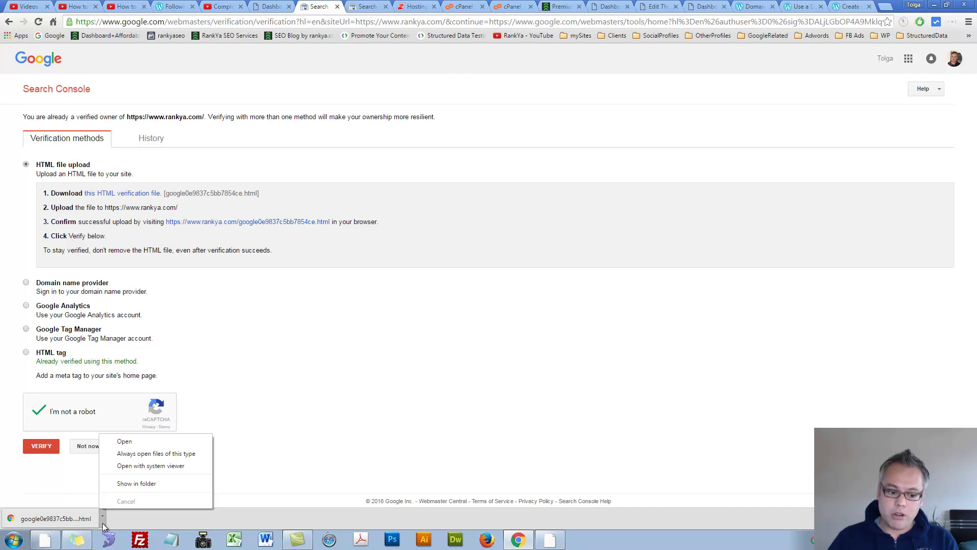
pyautogui.click(141, 484)
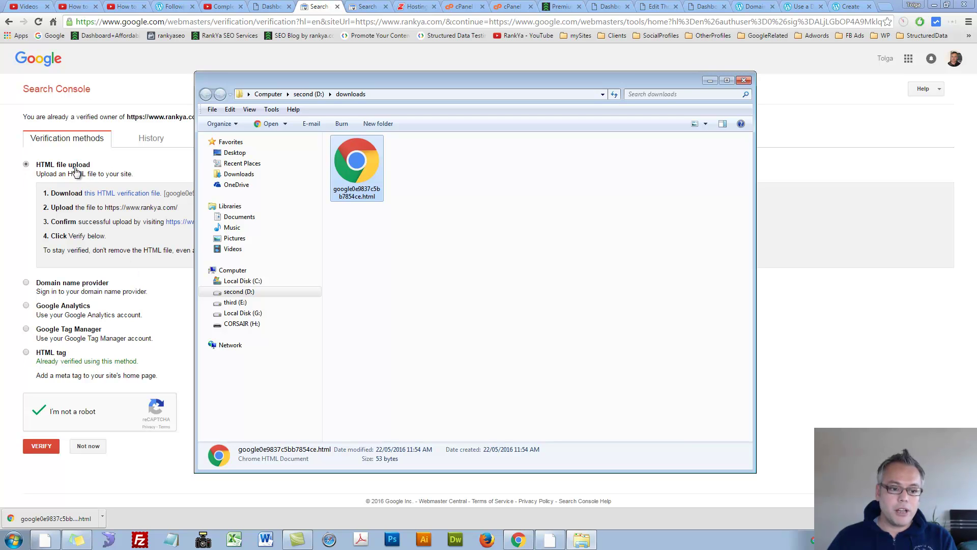
pyautogui.click(512, 6)
# - Upload google0e9837c5bb7854ce.html from D:\downloads into the public_html folder
pyautogui.click(462, 7)
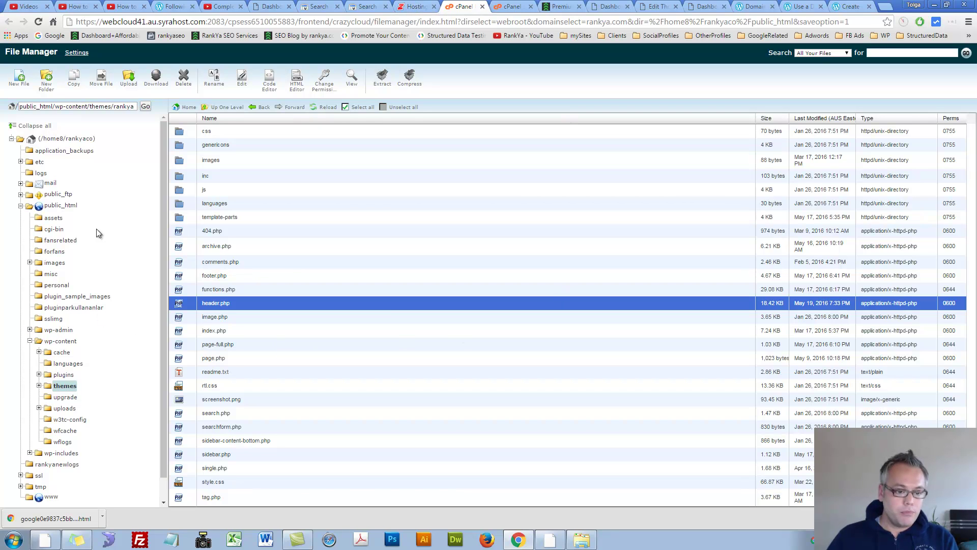
pyautogui.click(61, 205)
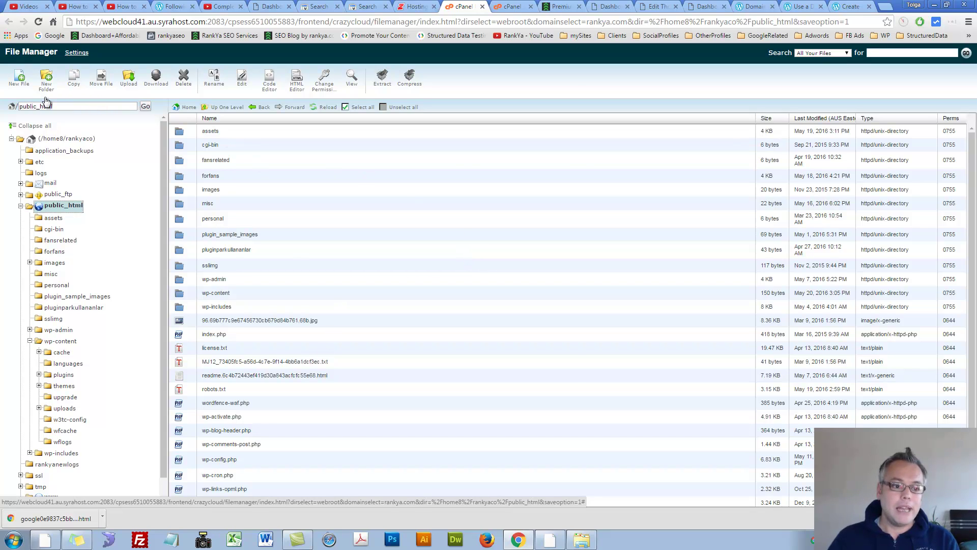
pyautogui.click(127, 81)
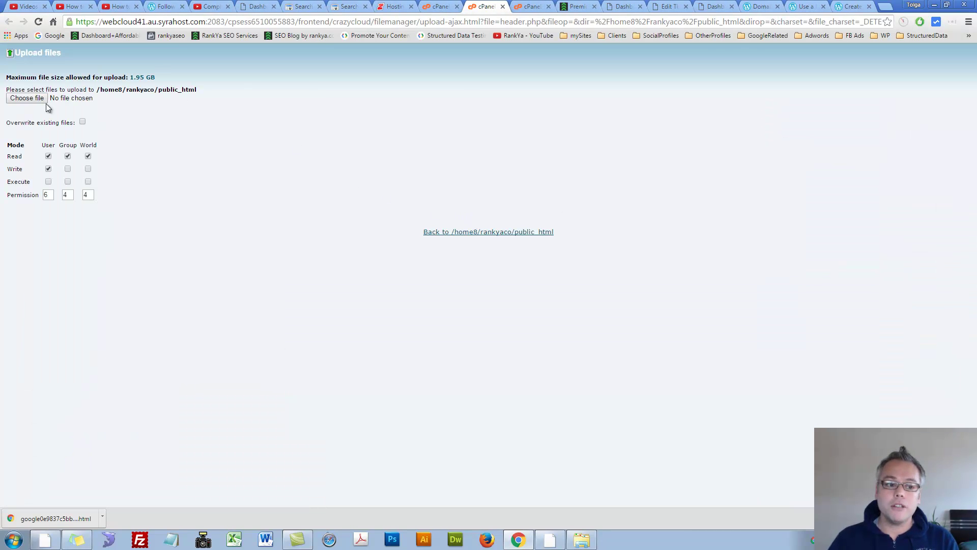
pyautogui.click(45, 102)
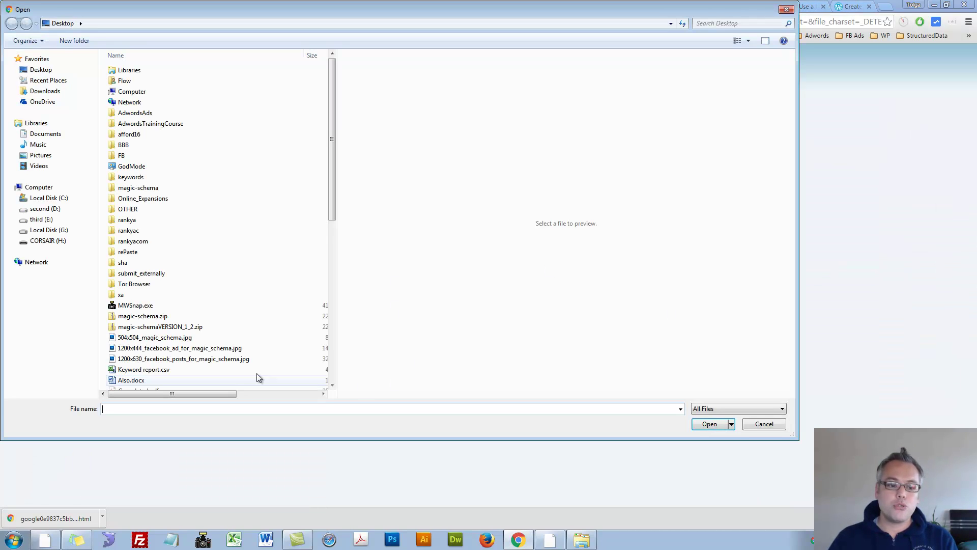
pyautogui.click(33, 209)
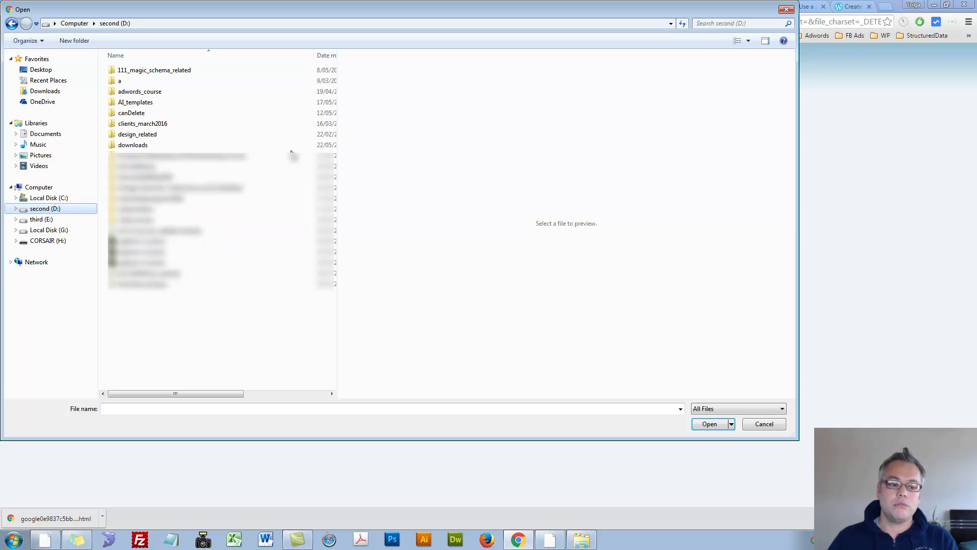
pyautogui.doubleClick(135, 147)
pyautogui.click(152, 70)
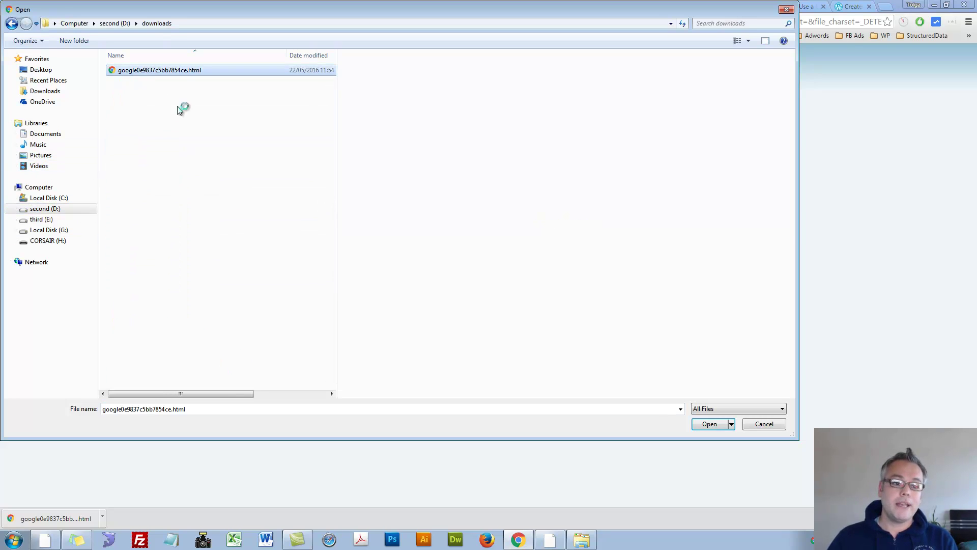
pyautogui.click(696, 425)
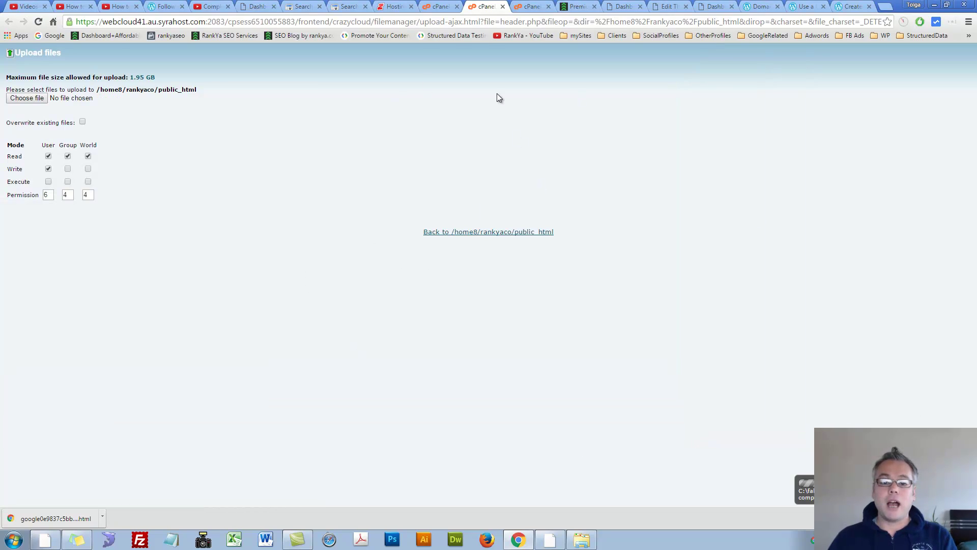
# - Reload the public_html listing to confirm the 53-byte verification file is there
pyautogui.click(441, 6)
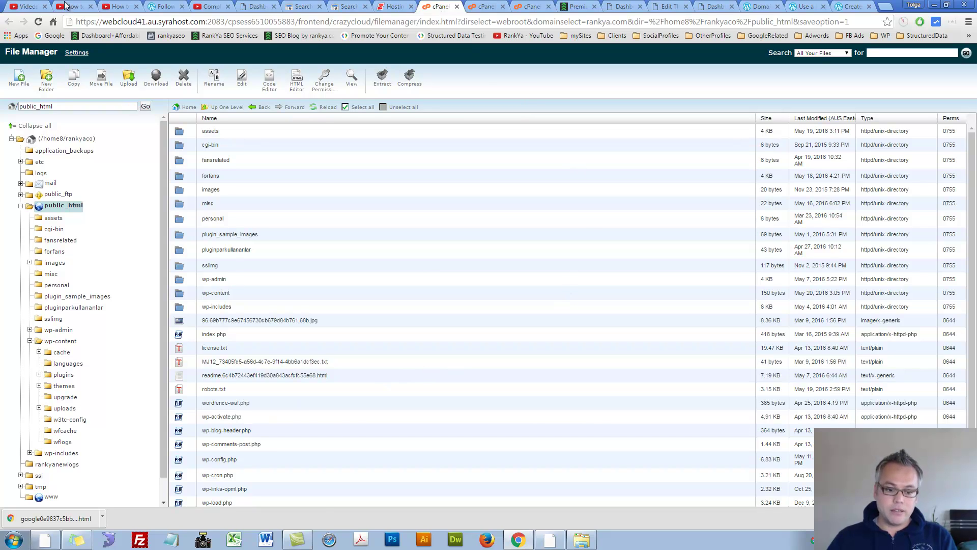
pyautogui.click(40, 22)
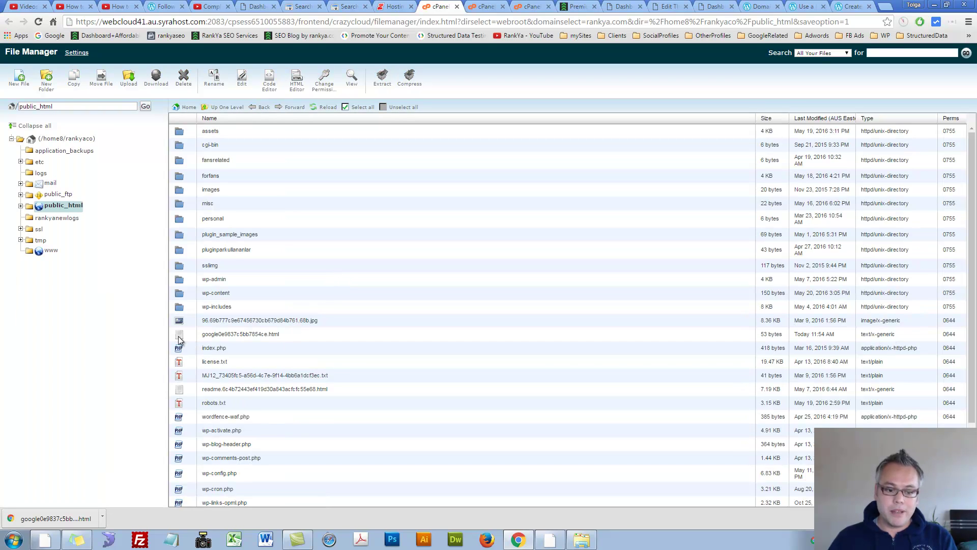
pyautogui.click(179, 337)
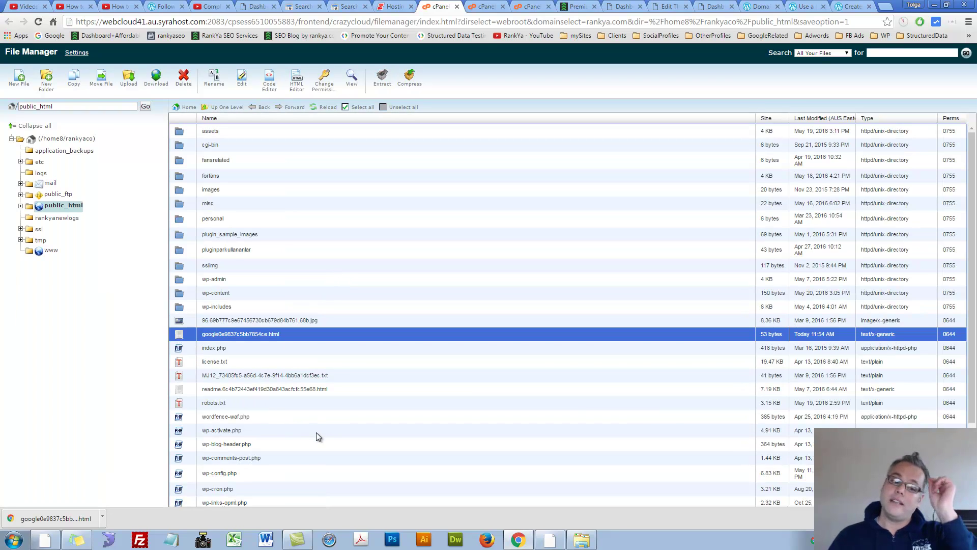
# - Select the Google Analytics verification method on the Search Console verification page
pyautogui.click(342, 7)
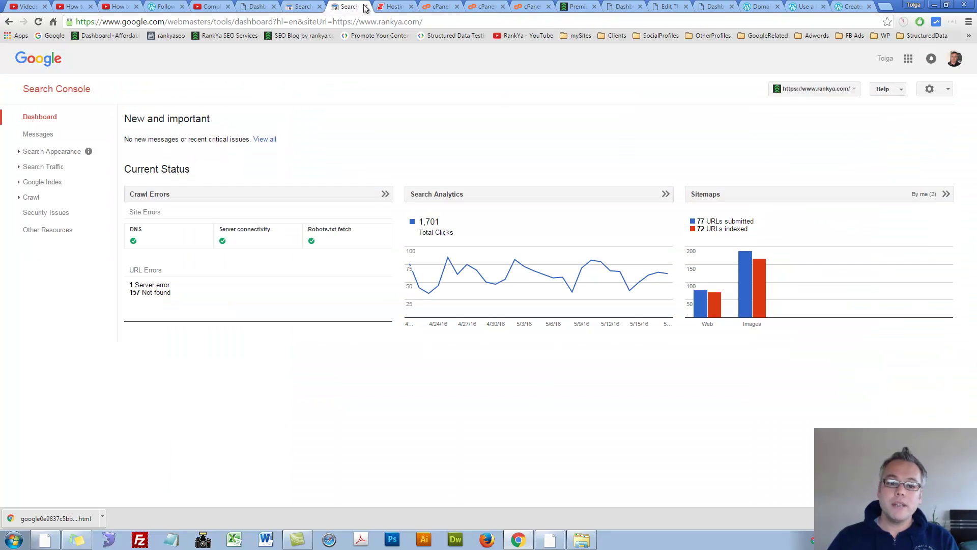
pyautogui.click(308, 10)
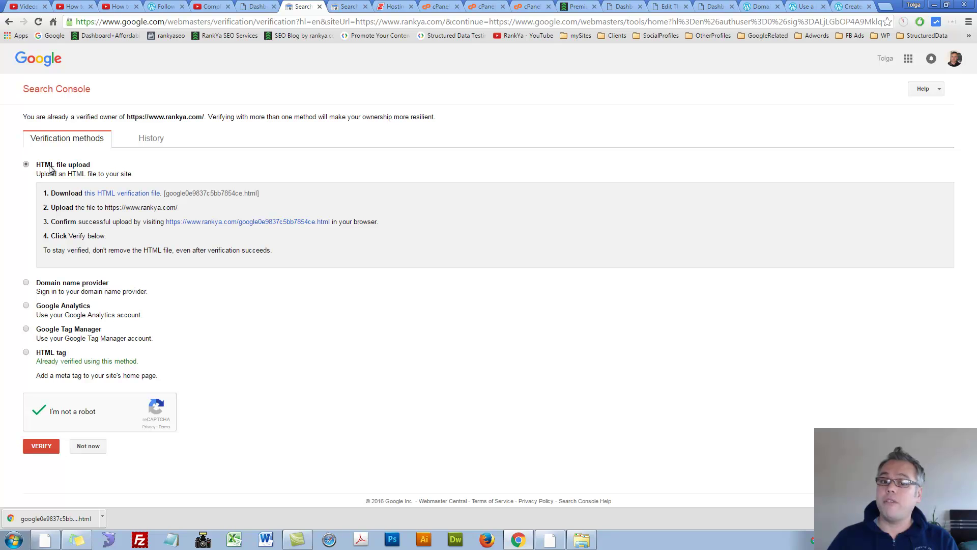
pyautogui.click(26, 306)
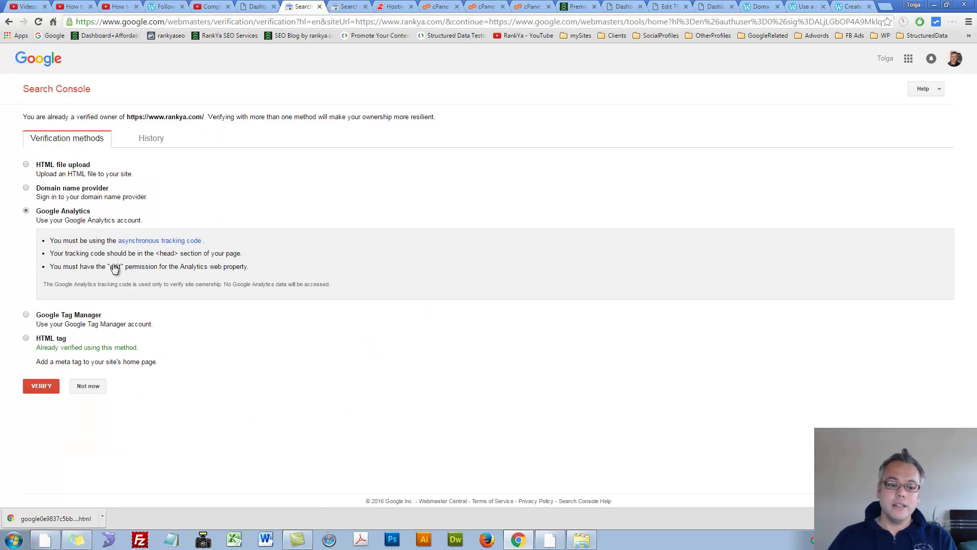
# - Highlight the Analytics account, tracking-code and edit-permission requirements
pyautogui.moveTo(57, 222); pyautogui.dragTo(136, 222)
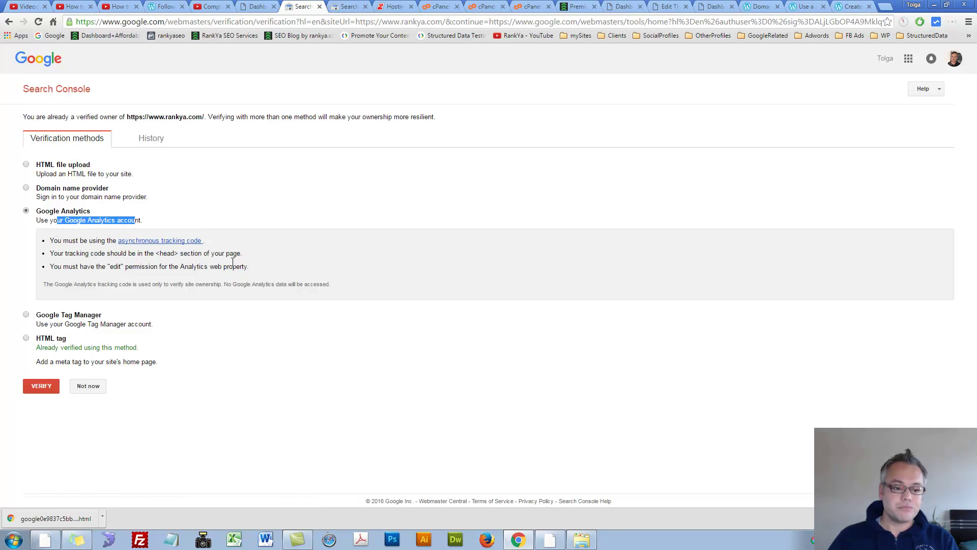
pyautogui.moveTo(163, 253); pyautogui.dragTo(190, 264)
pyautogui.moveTo(98, 266); pyautogui.dragTo(232, 273)
pyautogui.click(231, 273)
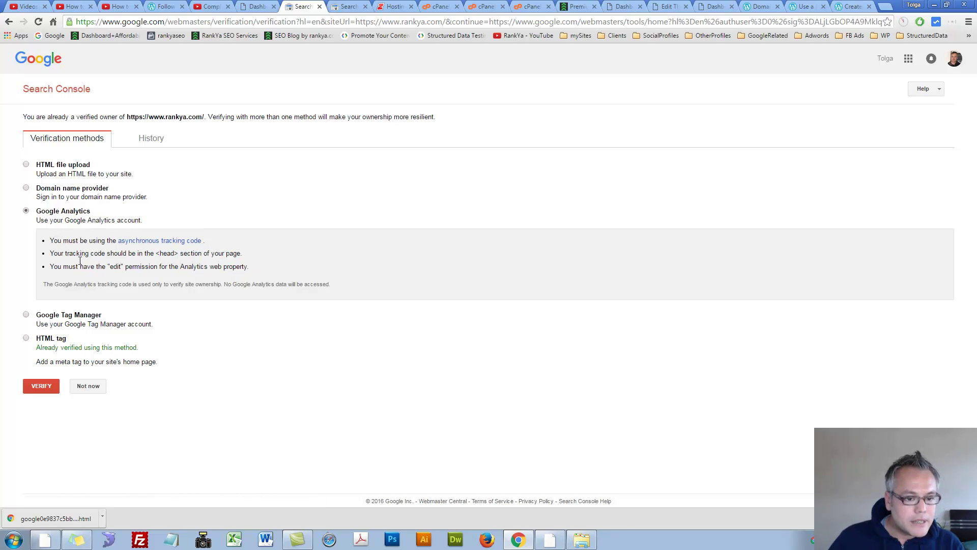
pyautogui.doubleClick(57, 253)
pyautogui.click(165, 269)
pyautogui.moveTo(84, 254); pyautogui.dragTo(219, 257)
pyautogui.click(317, 252)
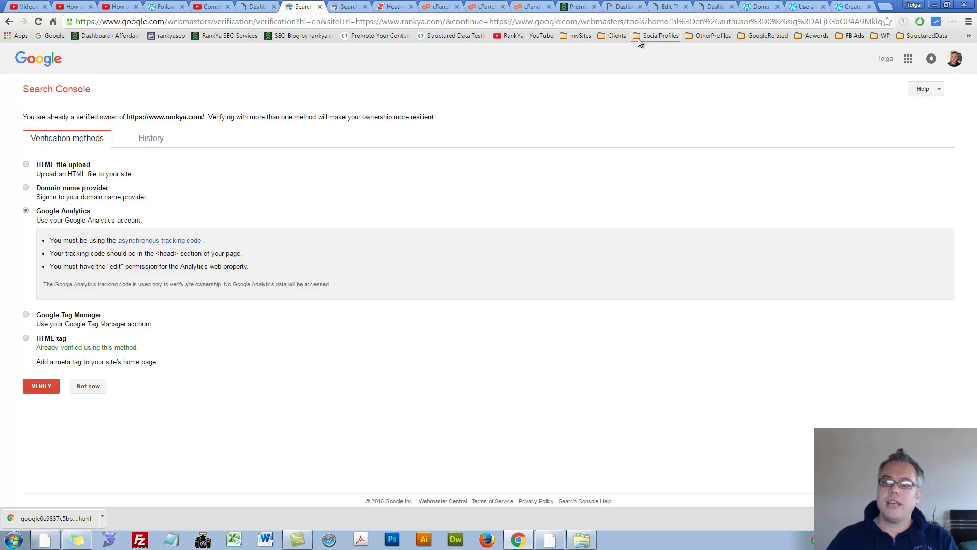
pyautogui.click(667, 6)
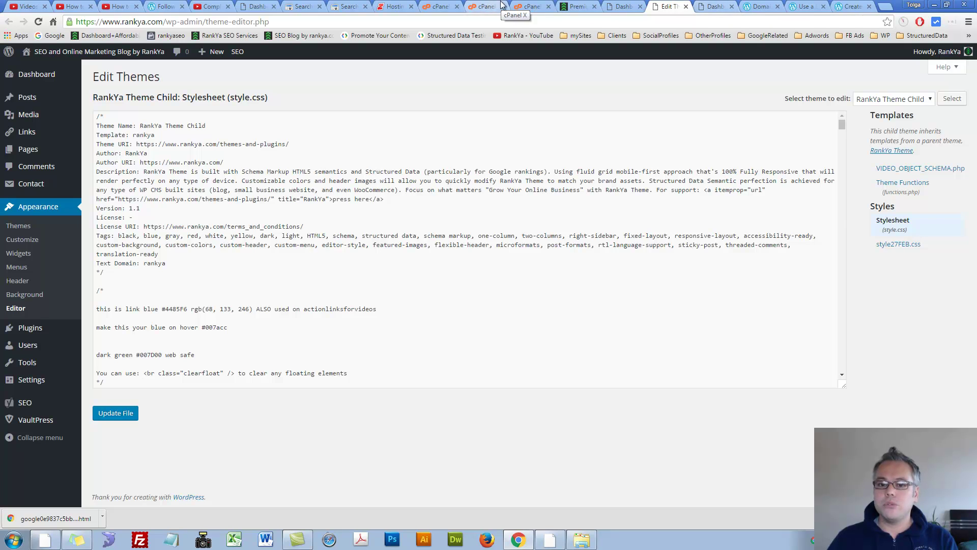
# - Point out the <head> line in header.php where the verification tag sits
pyautogui.click(525, 5)
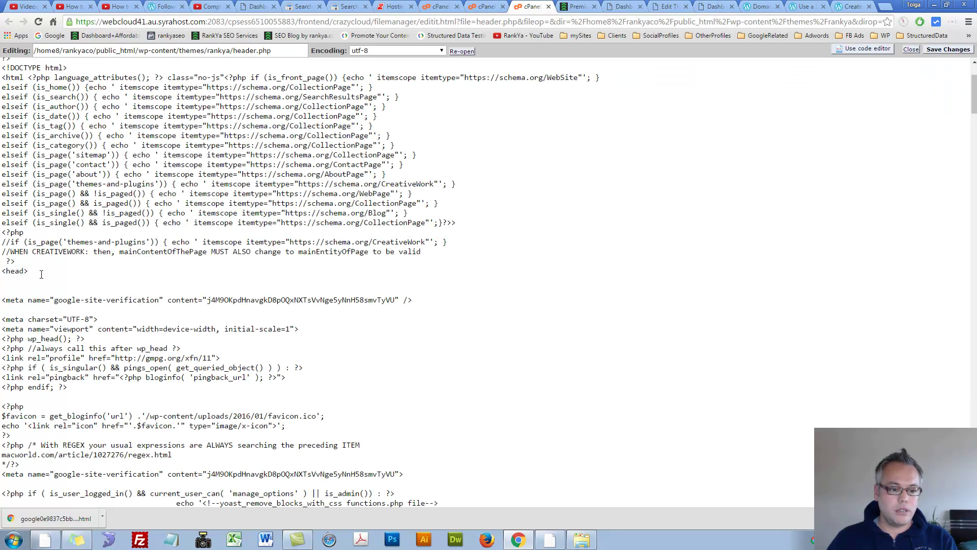
pyautogui.moveTo(41, 275); pyautogui.dragTo(2, 268)
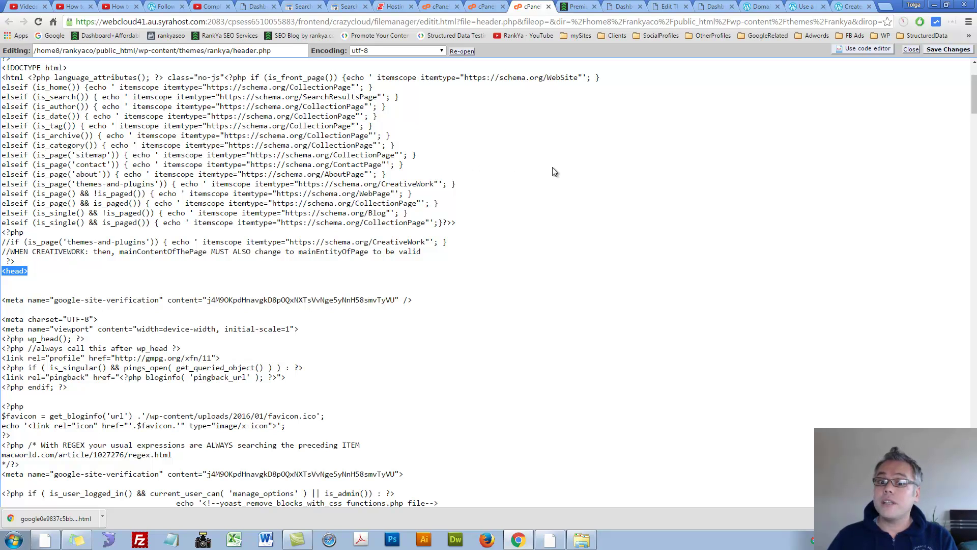
pyautogui.click(633, 9)
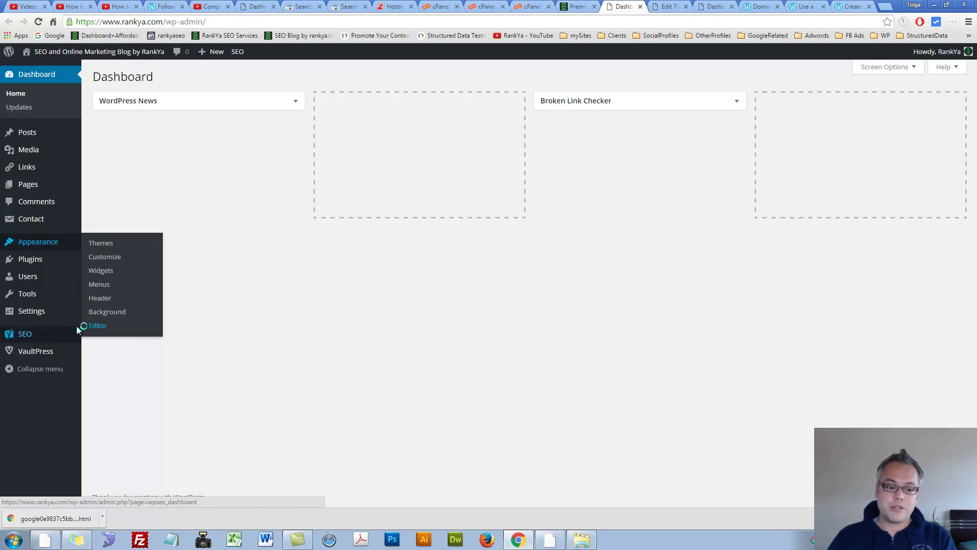
# - Open RankYa Theme's Theme Header and select the google-site-verification meta tag under <head>
pyautogui.middleClick(96, 326)
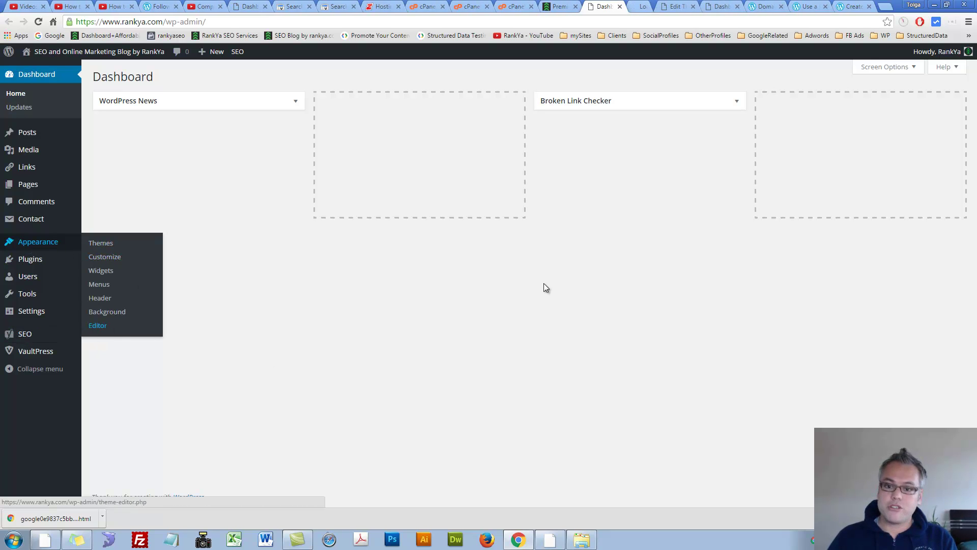
pyautogui.click(630, 6)
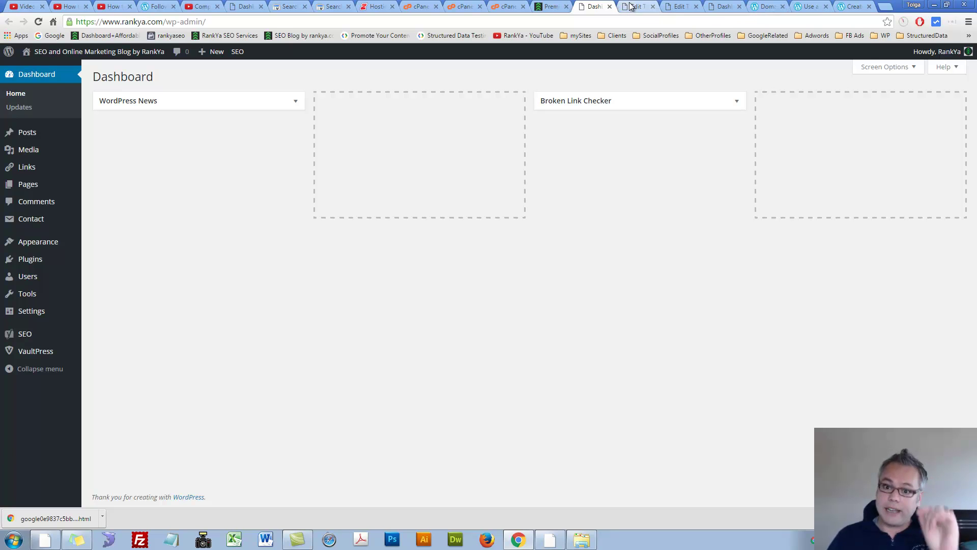
pyautogui.click(920, 99)
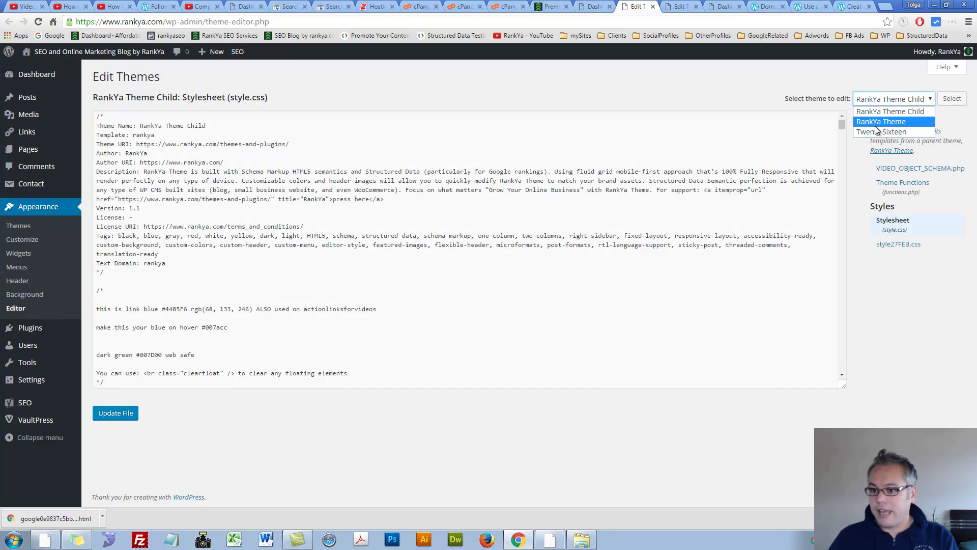
pyautogui.click(877, 125)
pyautogui.click(952, 98)
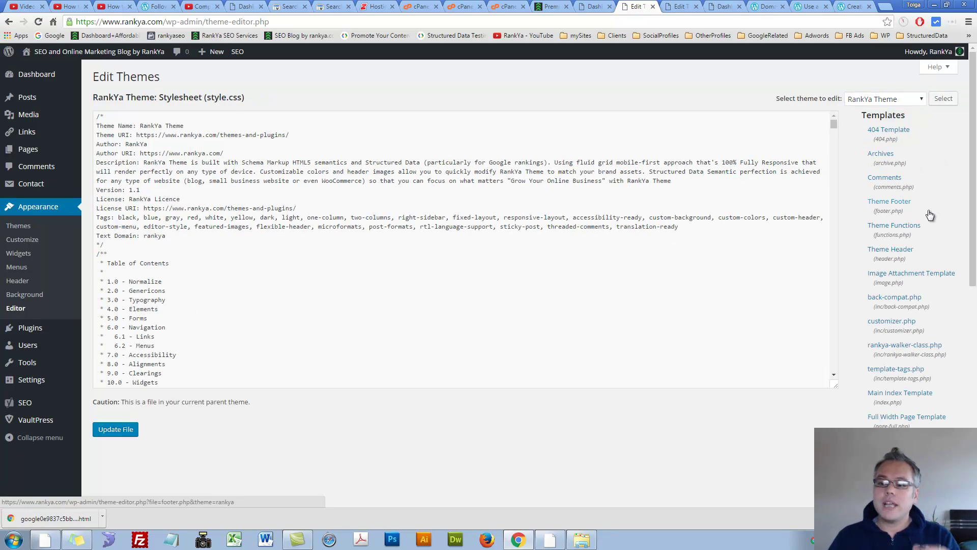
pyautogui.click(884, 252)
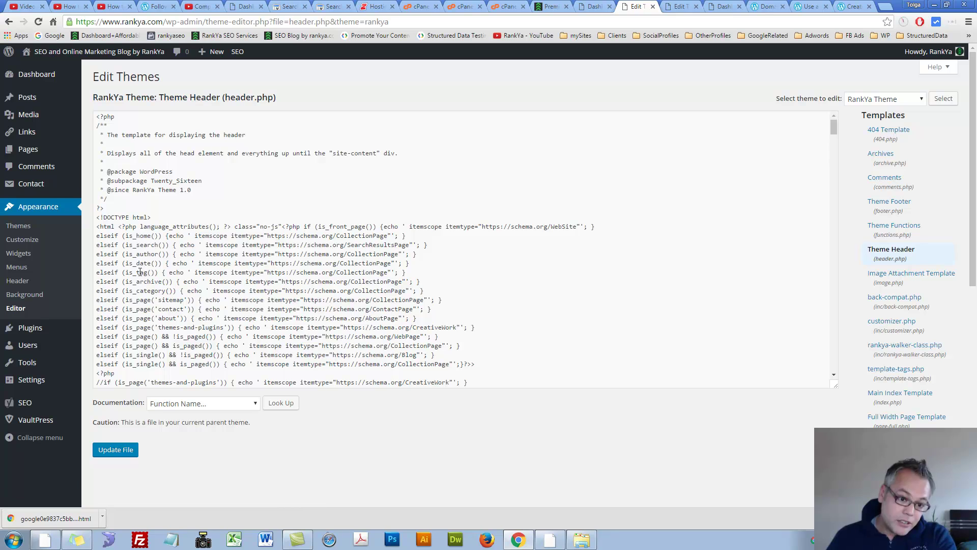
pyautogui.moveTo(128, 309); pyautogui.dragTo(96, 308)
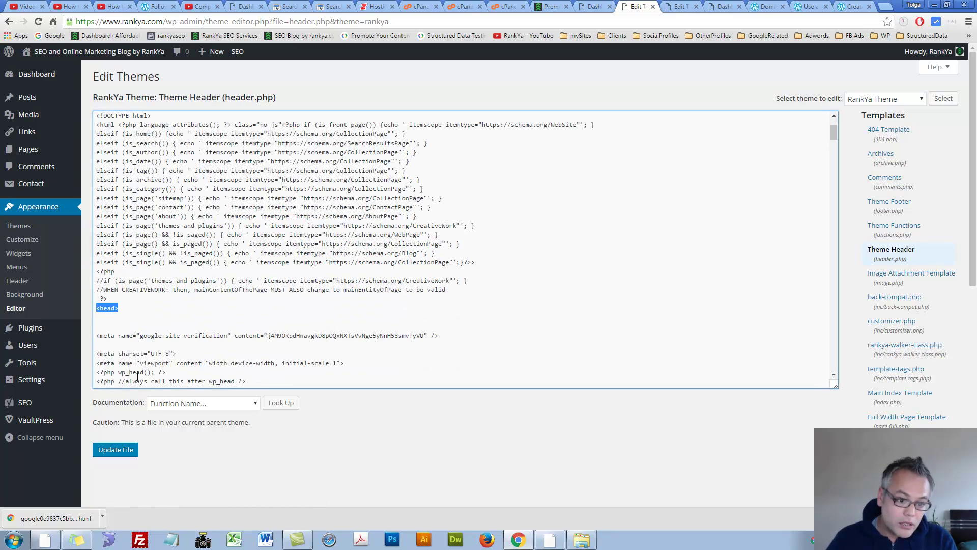
pyautogui.tripleClick(154, 336)
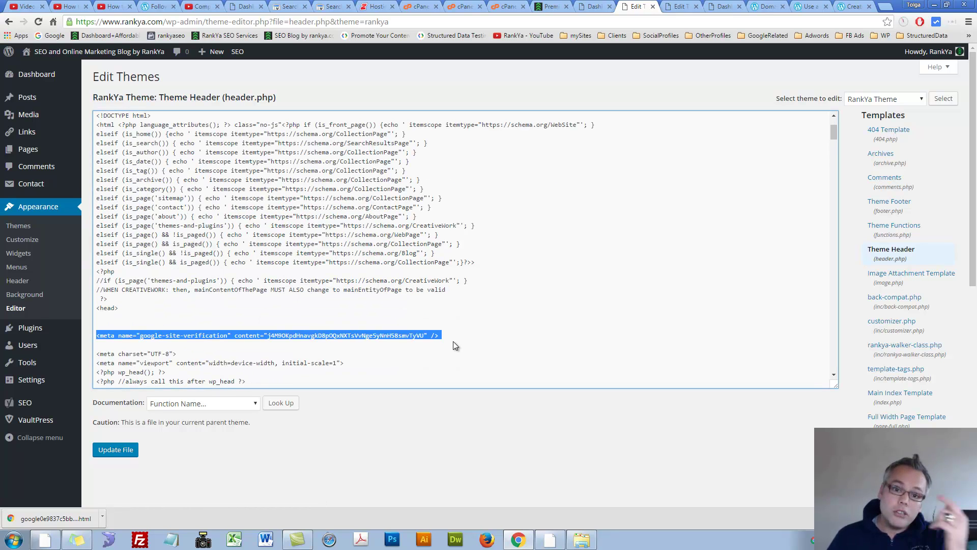
# - Select Domain name provider verification and expand the list of domain registrars
pyautogui.click(334, 7)
pyautogui.click(290, 6)
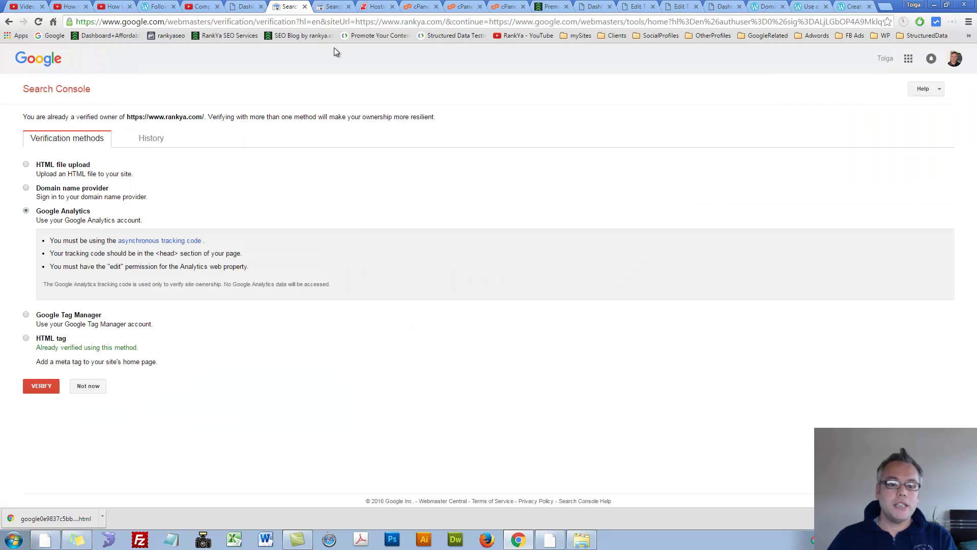
pyautogui.click(28, 316)
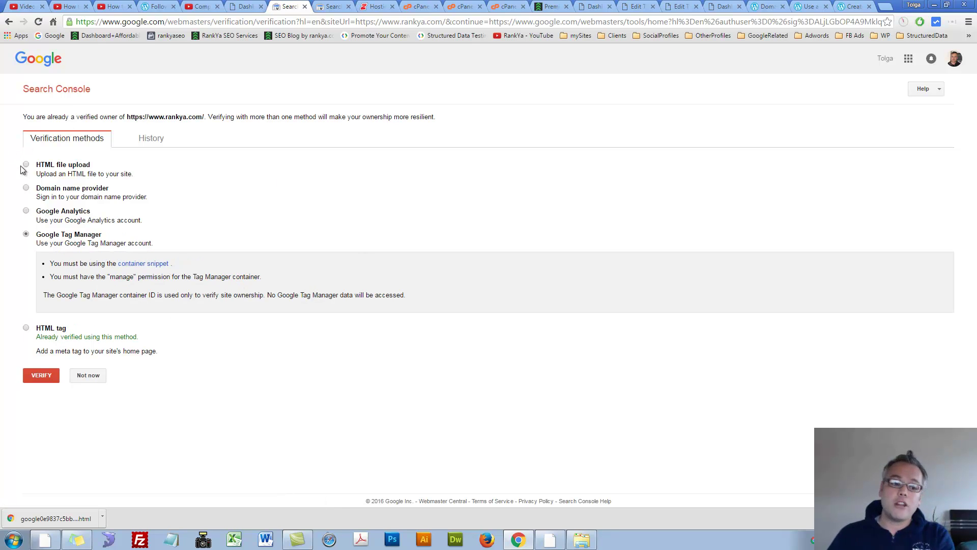
pyautogui.click(26, 187)
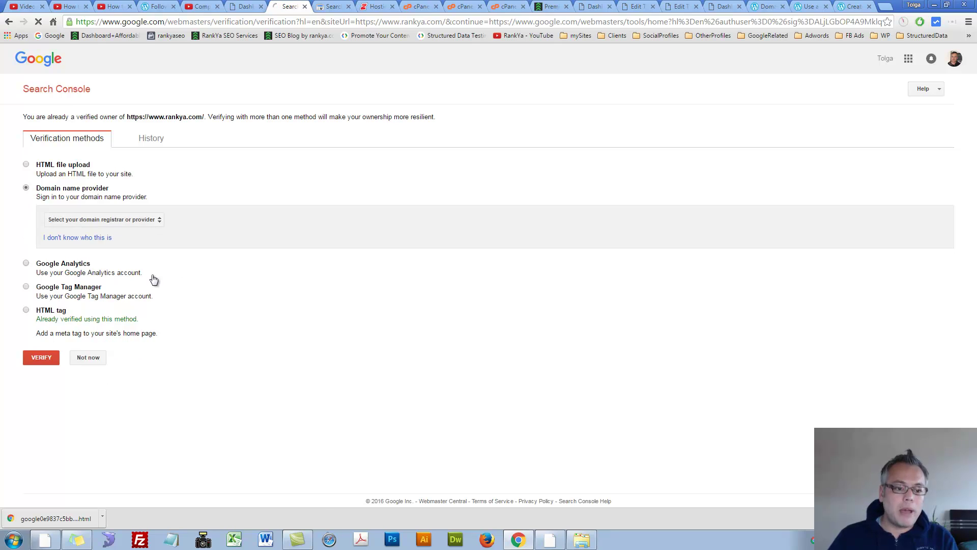
pyautogui.click(153, 221)
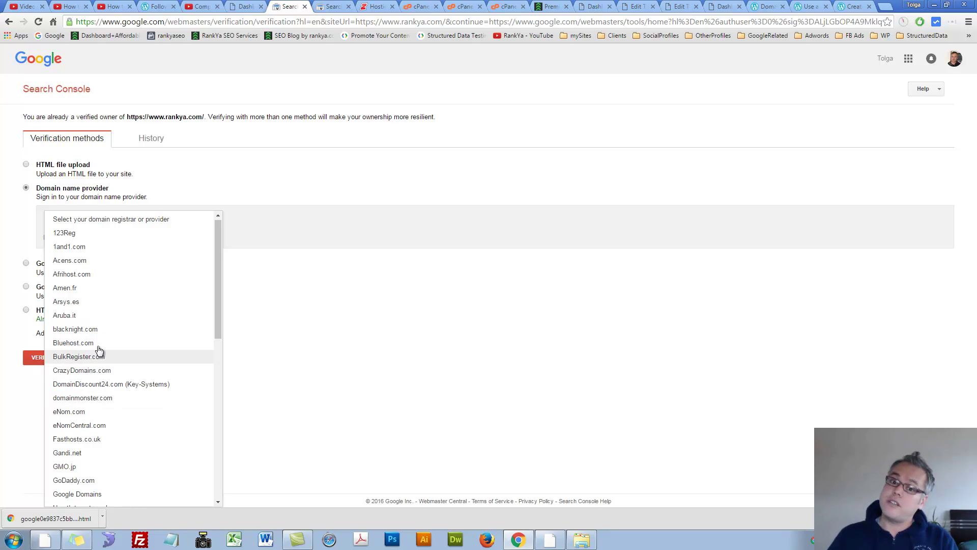
pyautogui.click(60, 173)
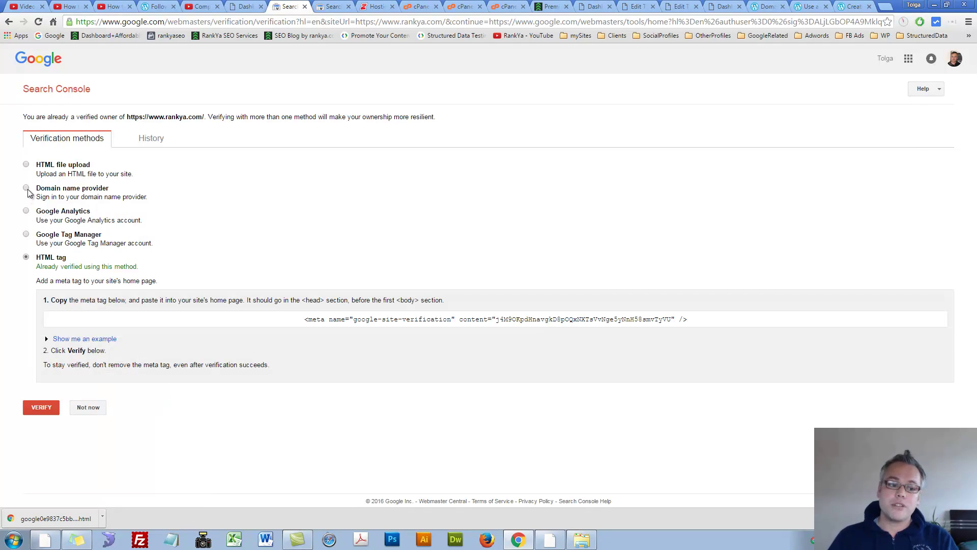
pyautogui.click(26, 188)
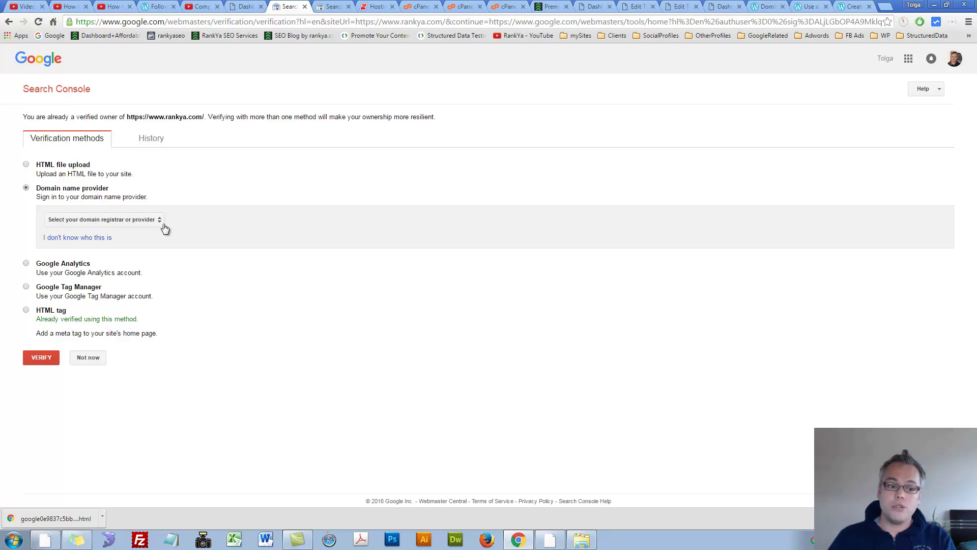
pyautogui.click(160, 220)
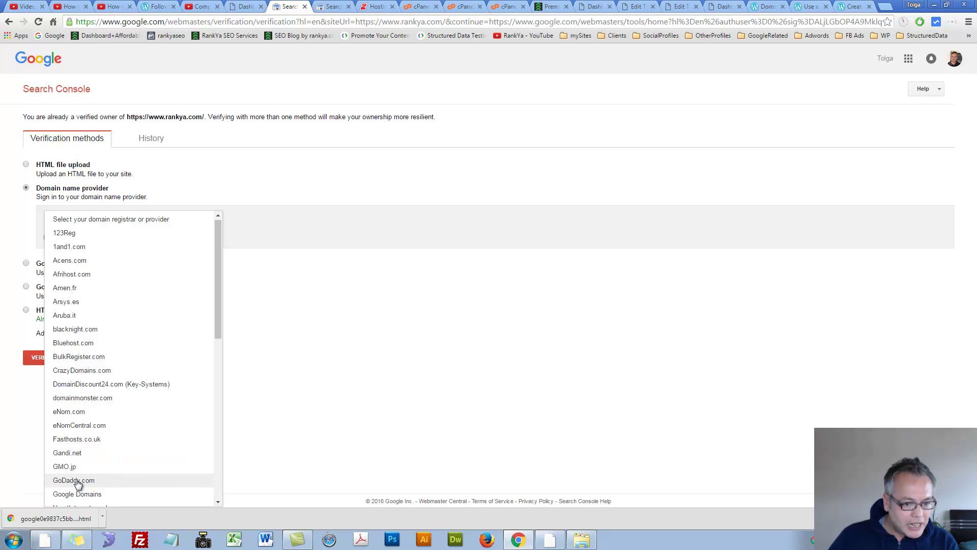
# - Pick CrazyDomains.com as registrar and select the google-site-verification TXT value
pyautogui.click(79, 371)
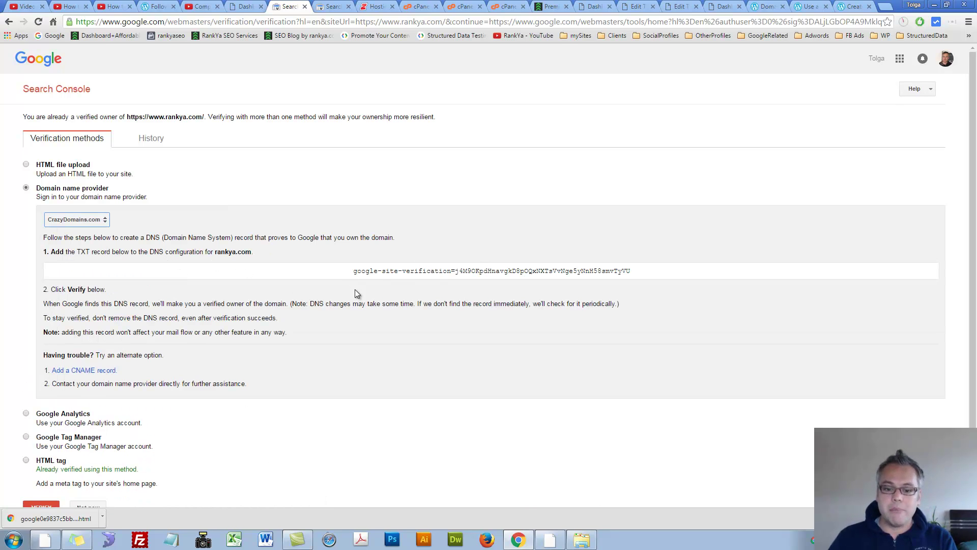
pyautogui.moveTo(65, 250); pyautogui.dragTo(209, 256)
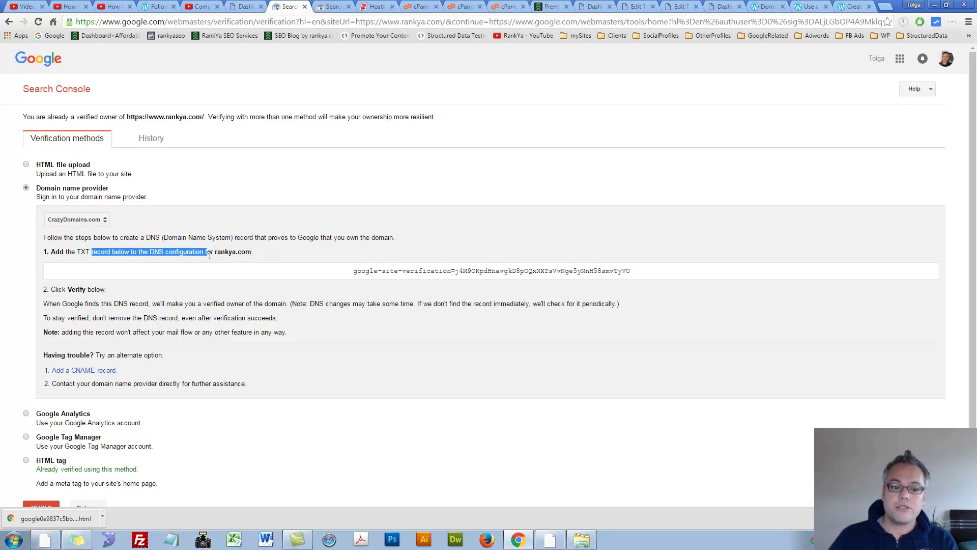
pyautogui.moveTo(129, 255); pyautogui.dragTo(243, 254)
pyautogui.click(274, 256)
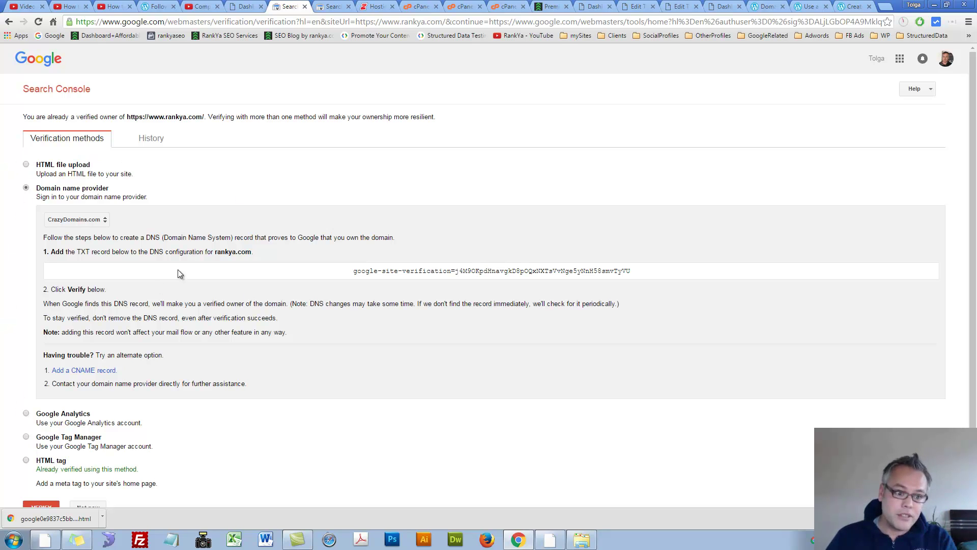
pyautogui.moveTo(356, 282); pyautogui.dragTo(631, 276)
# - Open the Crazy Domains Advanced DNS Zone Editor and set the new record type to TXT
pyautogui.click(377, 6)
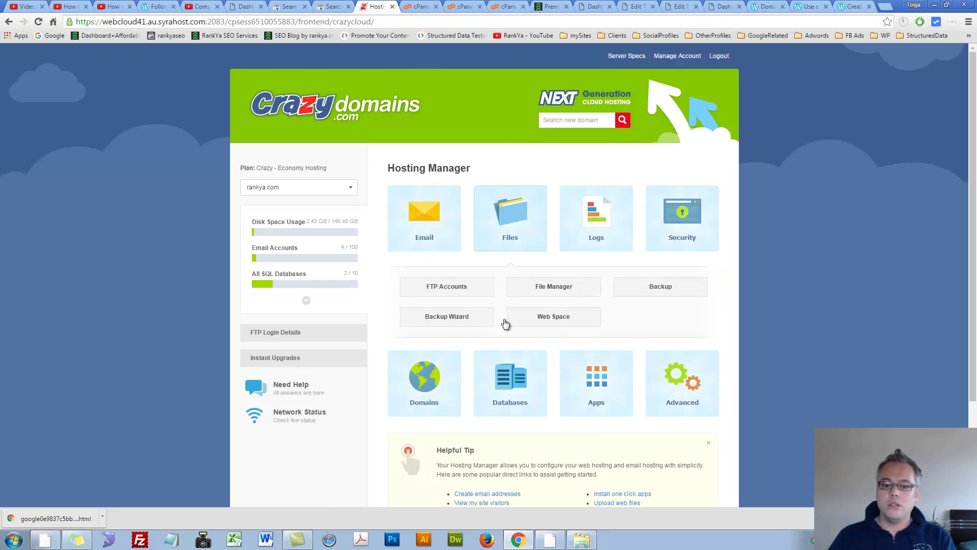
pyautogui.scroll(-2, 560, 326)
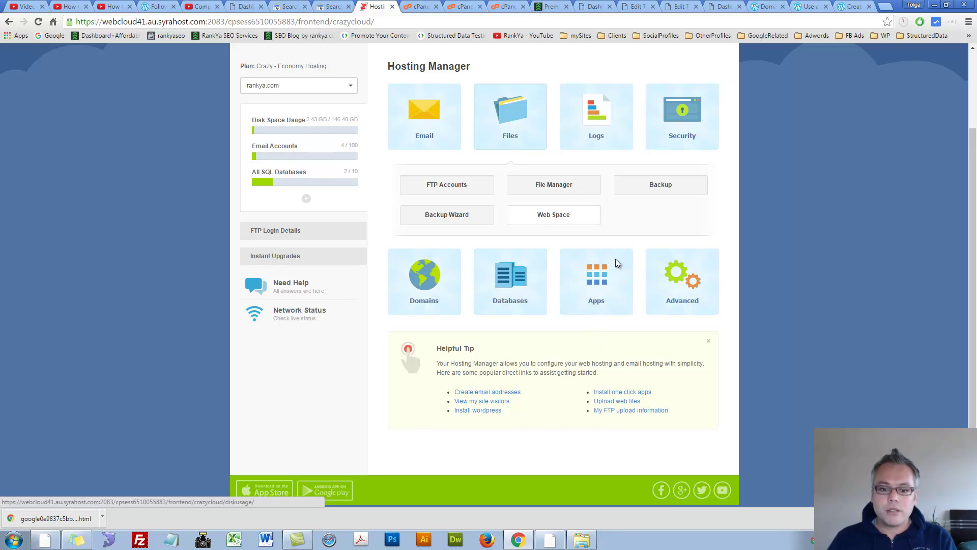
pyautogui.rightClick(458, 340)
pyautogui.click(443, 275)
pyautogui.click(434, 283)
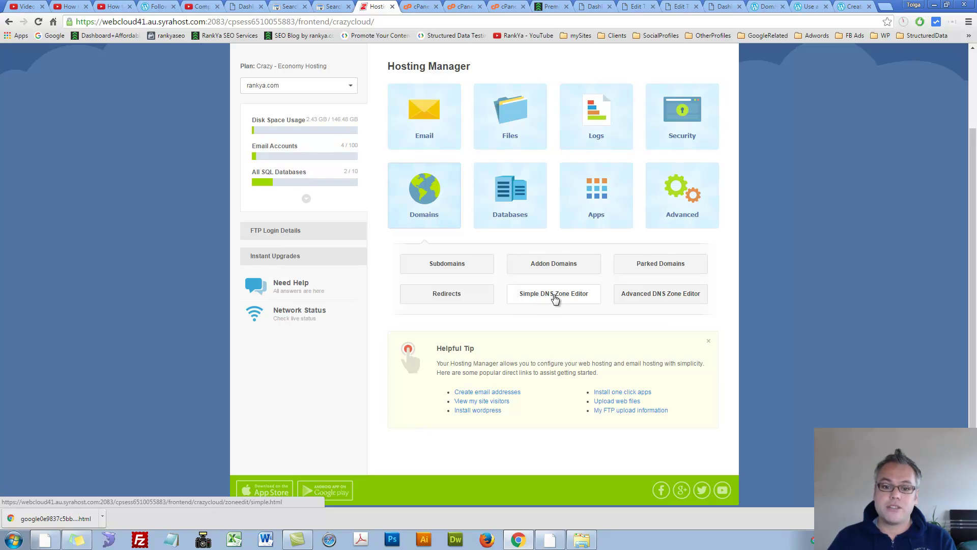
pyautogui.click(644, 297)
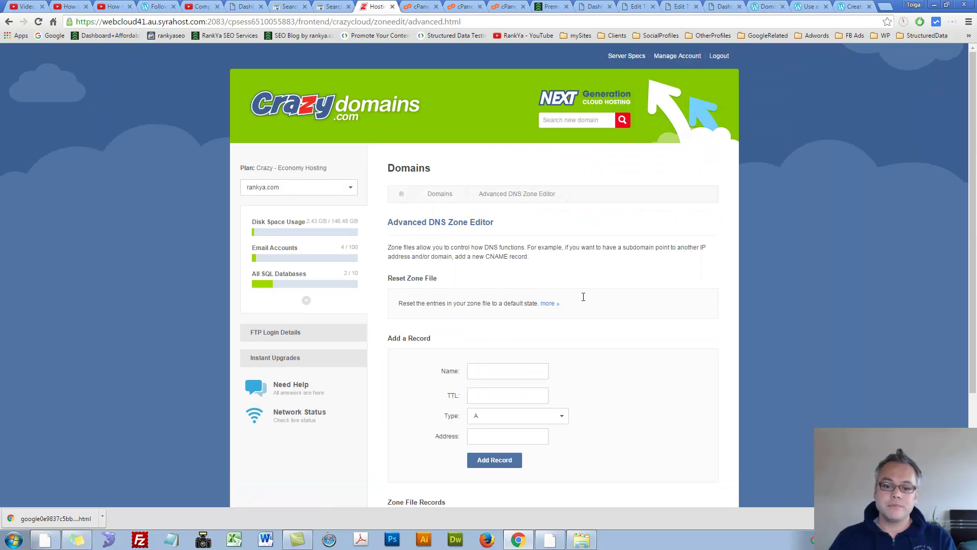
pyautogui.click(493, 371)
pyautogui.scroll(-1, 668, 353)
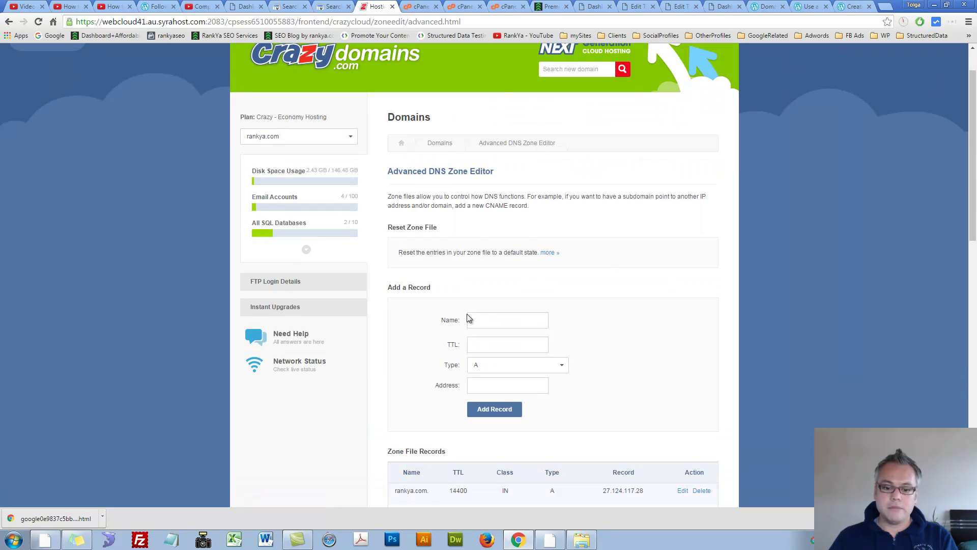
pyautogui.click(522, 369)
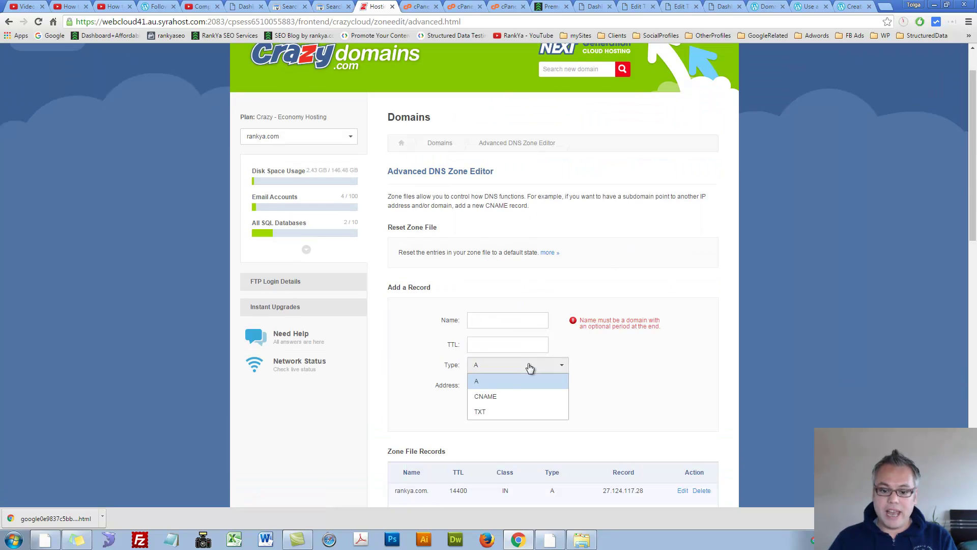
pyautogui.click(489, 411)
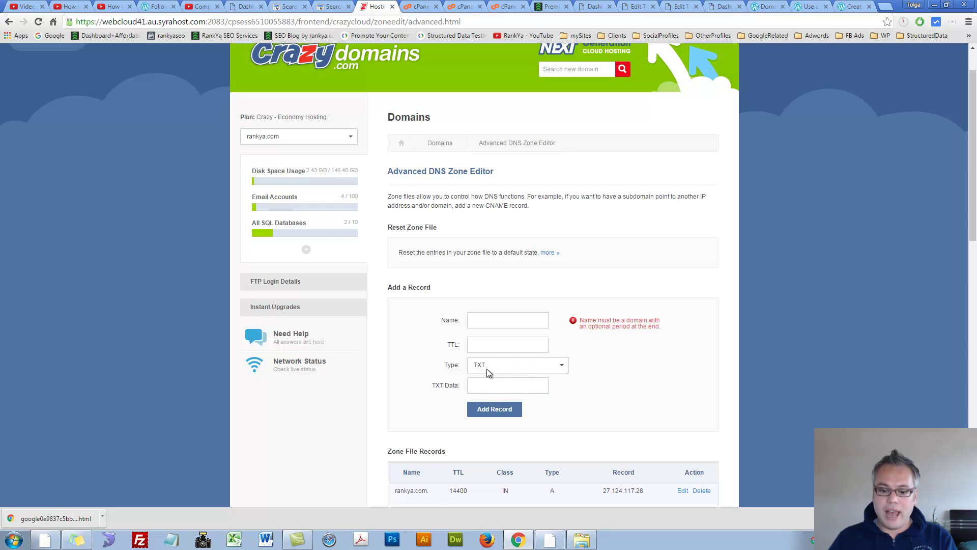
# - Select and copy the TXT verification string from the Search Console page
pyautogui.click(288, 6)
pyautogui.moveTo(344, 275); pyautogui.dragTo(670, 281)
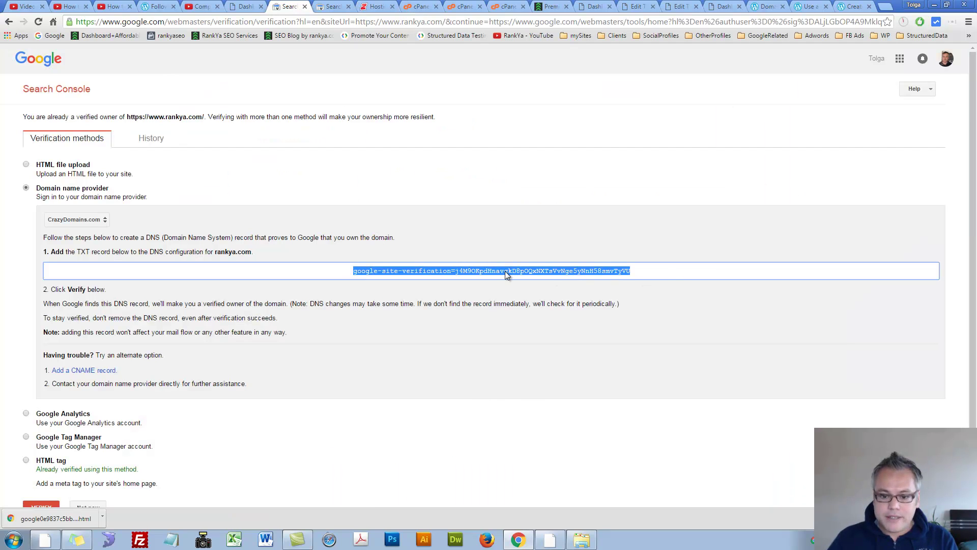
pyautogui.click(522, 219)
pyautogui.moveTo(345, 274); pyautogui.dragTo(683, 275)
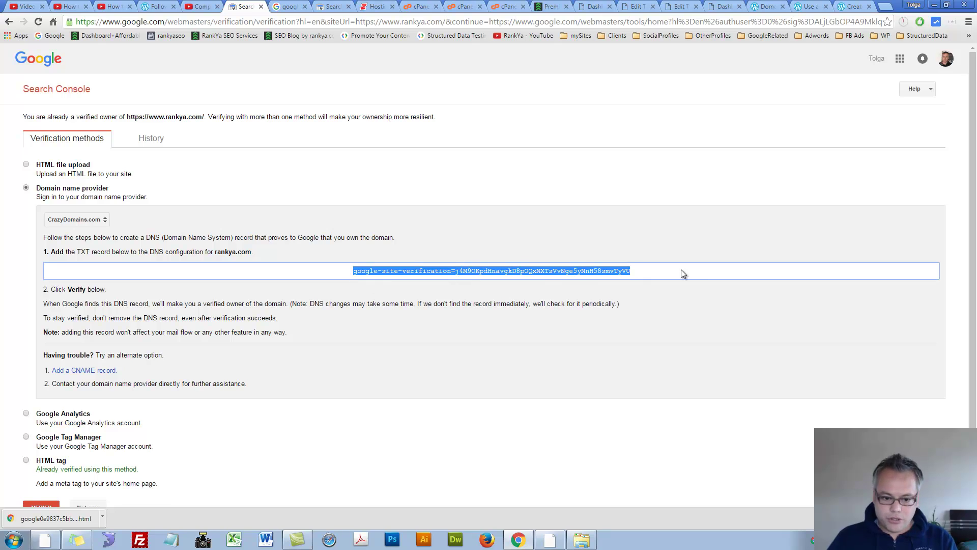
pyautogui.rightClick(514, 265)
pyautogui.click(377, 270)
pyautogui.rightClick(372, 278)
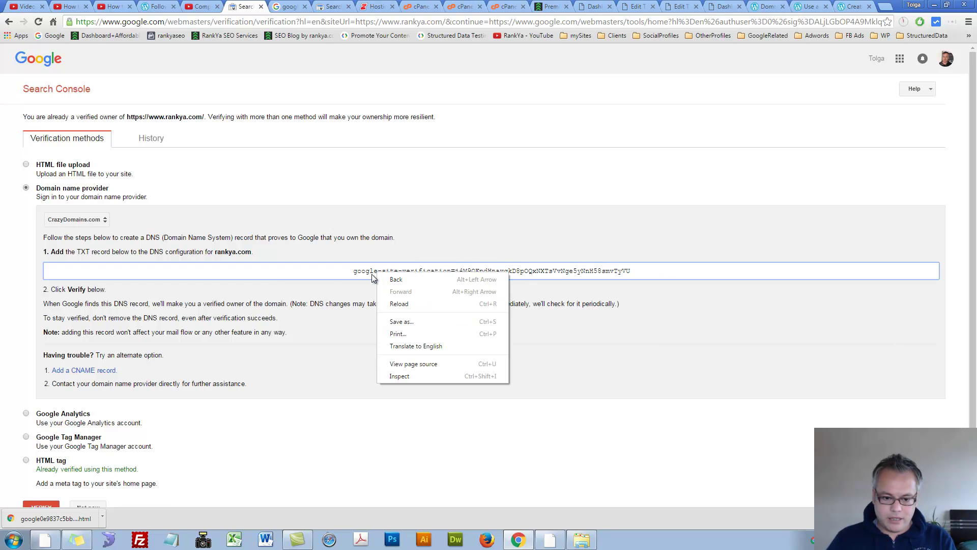
pyautogui.tripleClick(359, 279)
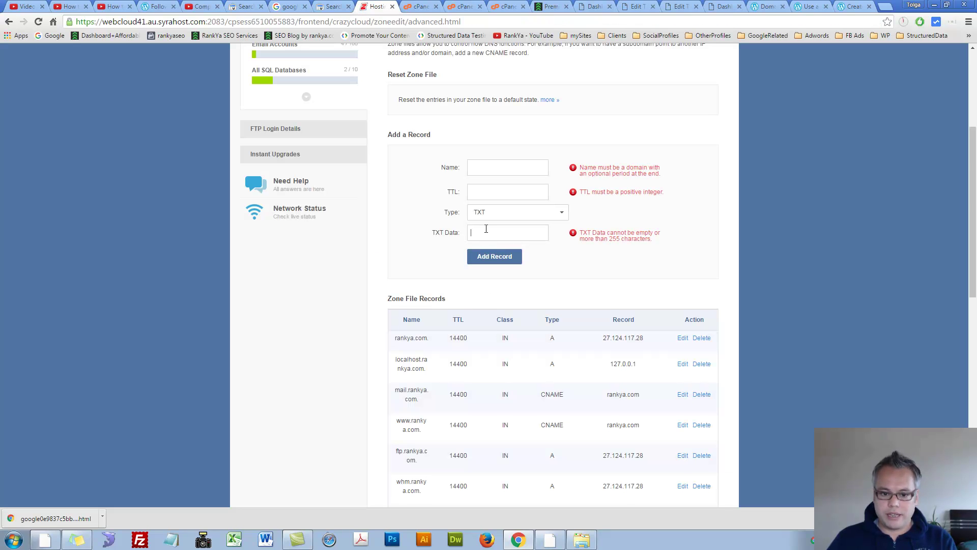
# - Add a TXT record named rankya.com. with TTL 14400 holding the pasted verification string
pyautogui.hotkey('ctrl', 'v')
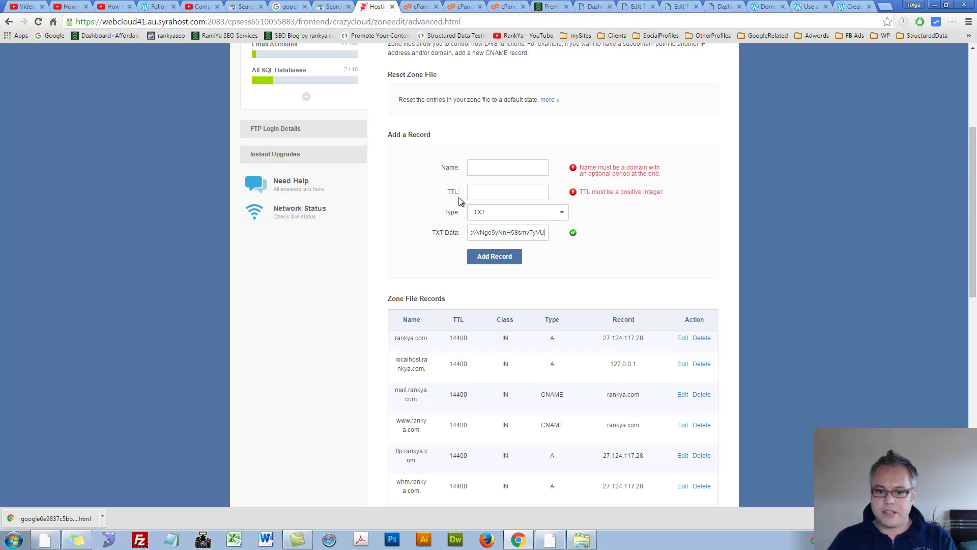
pyautogui.click(495, 193)
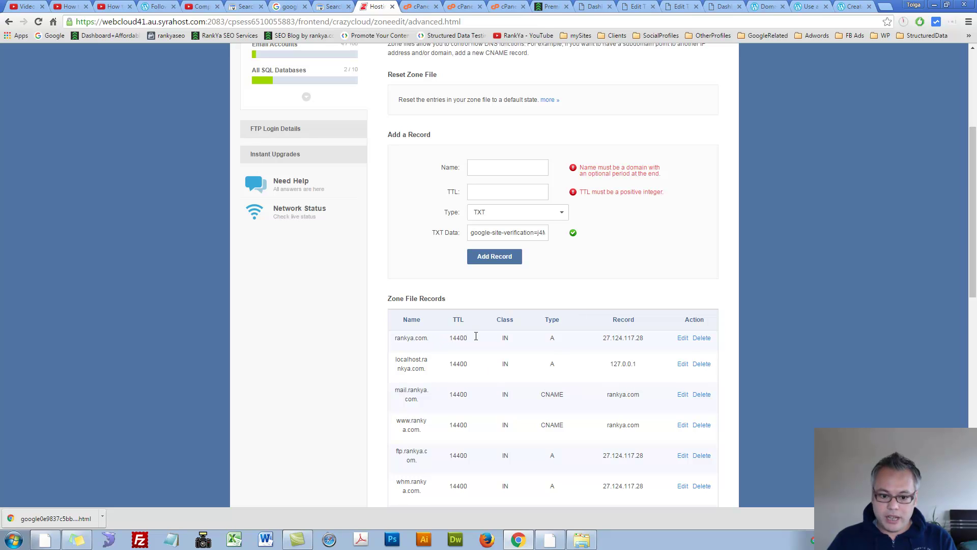
pyautogui.doubleClick(458, 338)
pyautogui.hotkey('ctrl', 'c')
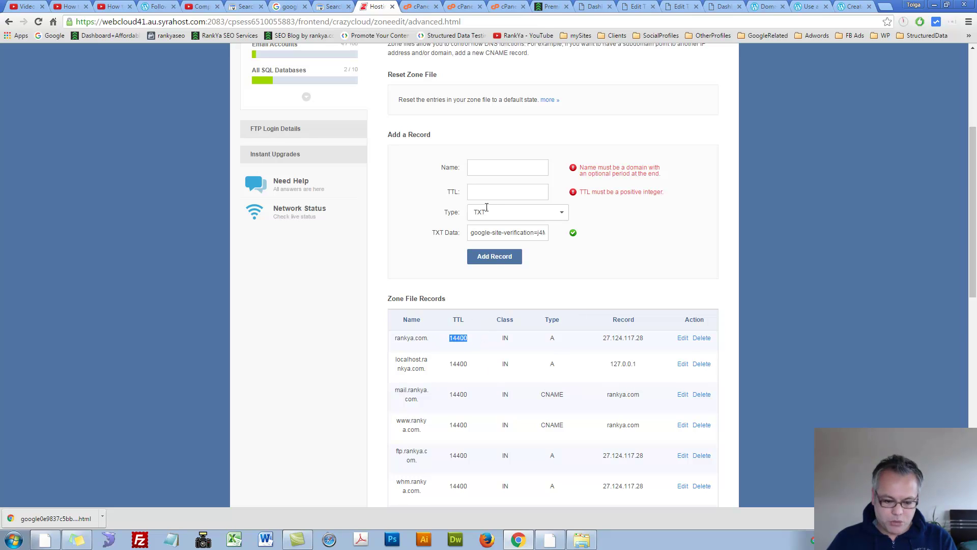
pyautogui.click(481, 193)
pyautogui.hotkey('ctrl', 'v')
pyautogui.click(509, 168)
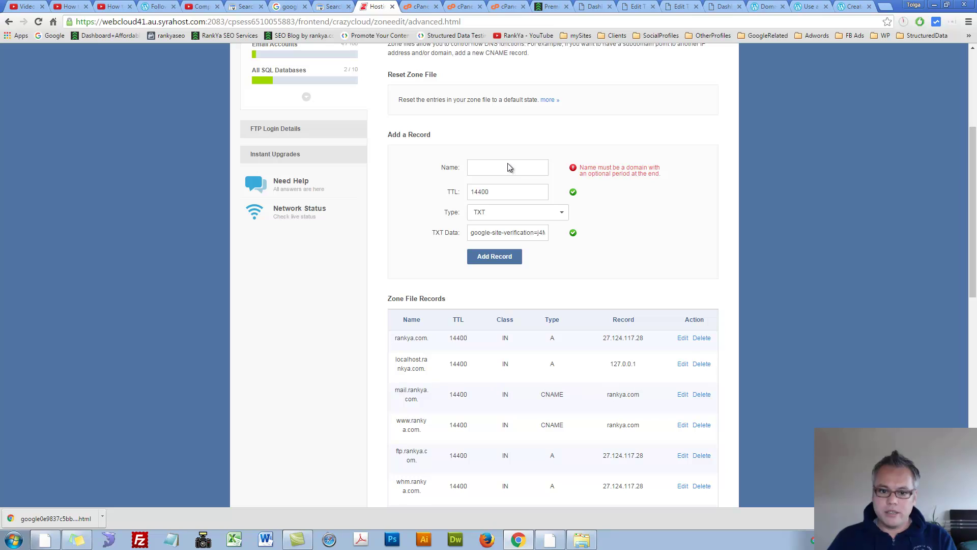
pyautogui.moveTo(430, 341); pyautogui.dragTo(395, 342)
pyautogui.hotkey('ctrl', 'c')
pyautogui.click(490, 168)
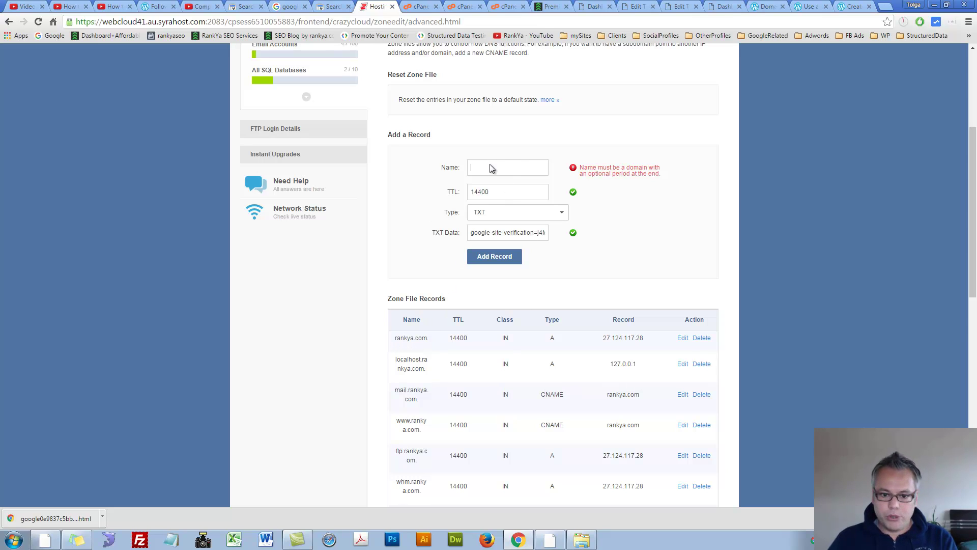
pyautogui.hotkey('ctrl', 'v')
pyautogui.click(492, 260)
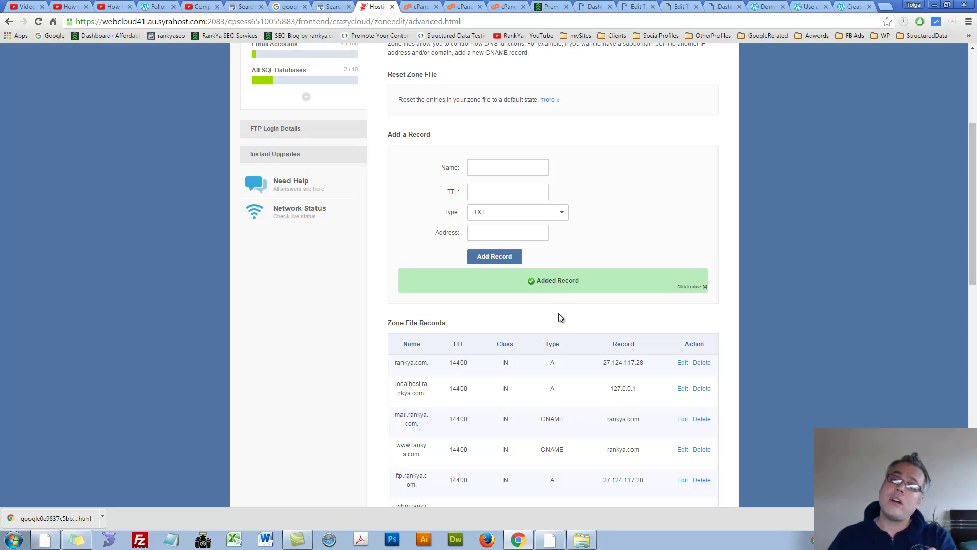
# - Delete the google-site-verification TXT record for rankya.com from the CrazyDomains DNS zone
pyautogui.scroll(-2, 404, 318)
pyautogui.scroll(-6, 404, 317)
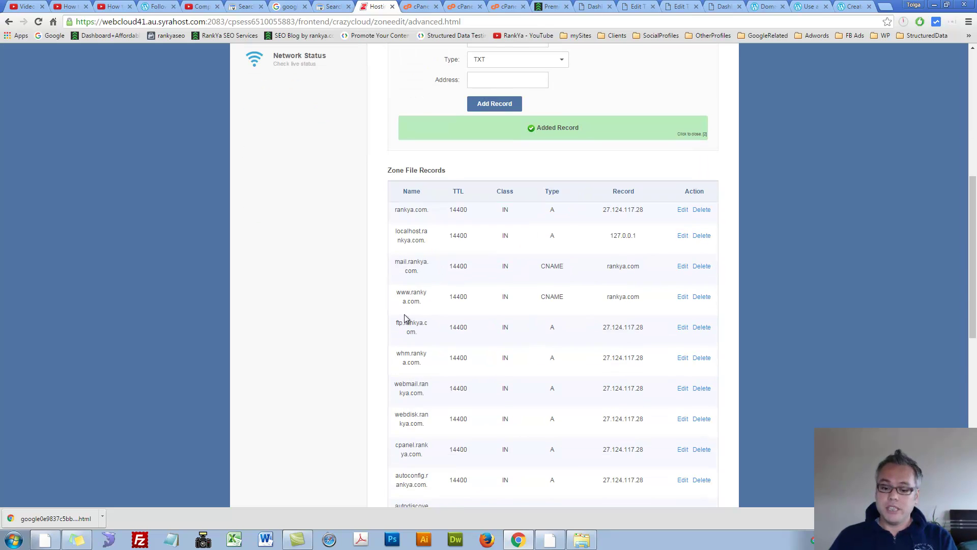
pyautogui.scroll(-4, 430, 308)
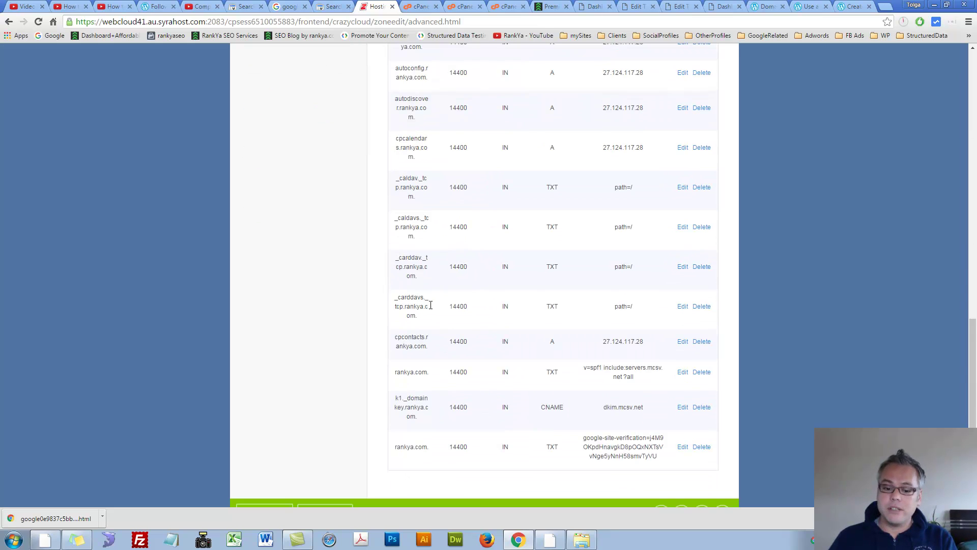
pyautogui.click(701, 397)
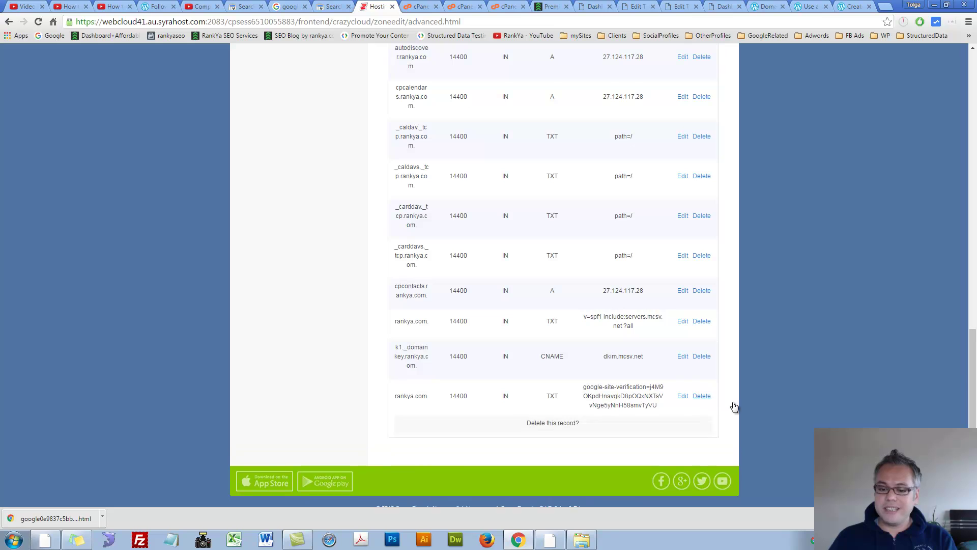
pyautogui.click(568, 449)
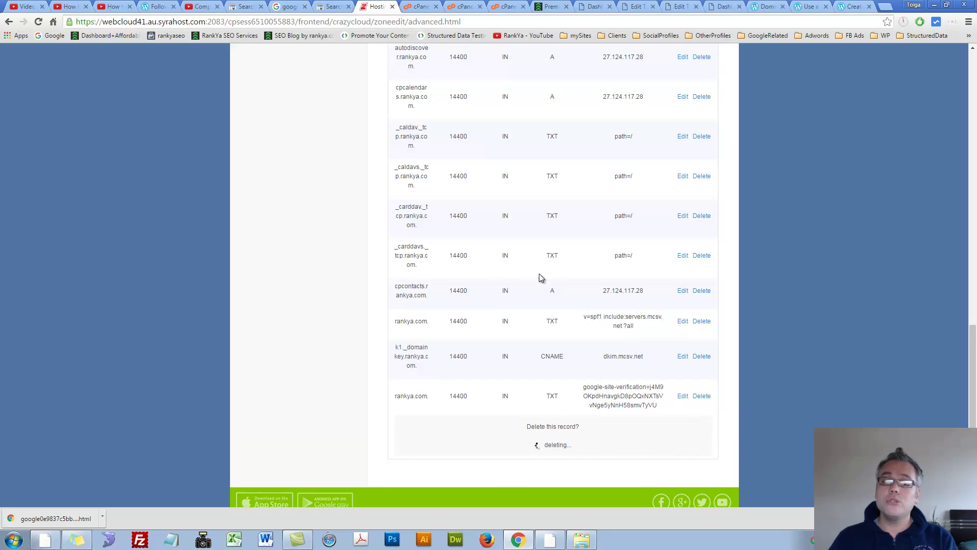
pyautogui.scroll(15, 283, 221)
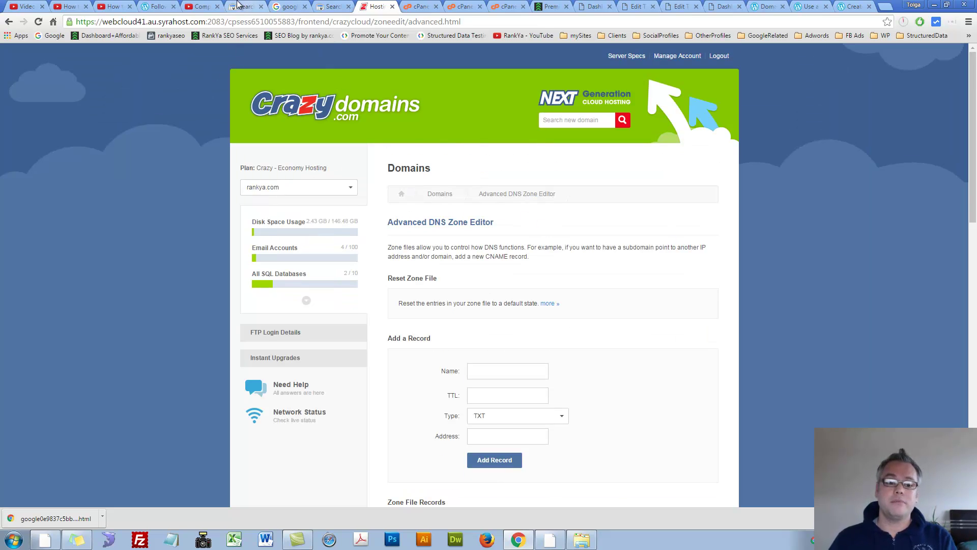
pyautogui.click(237, 6)
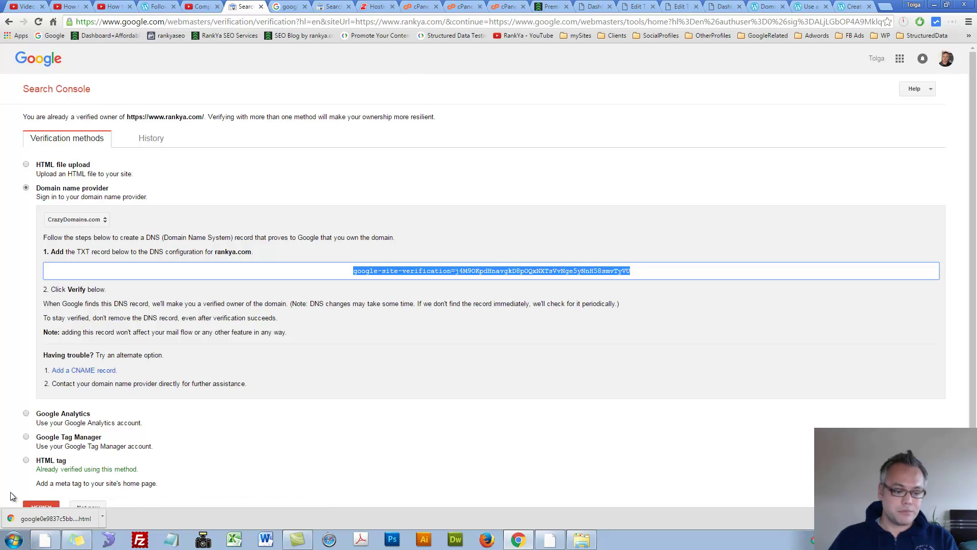
pyautogui.click(26, 460)
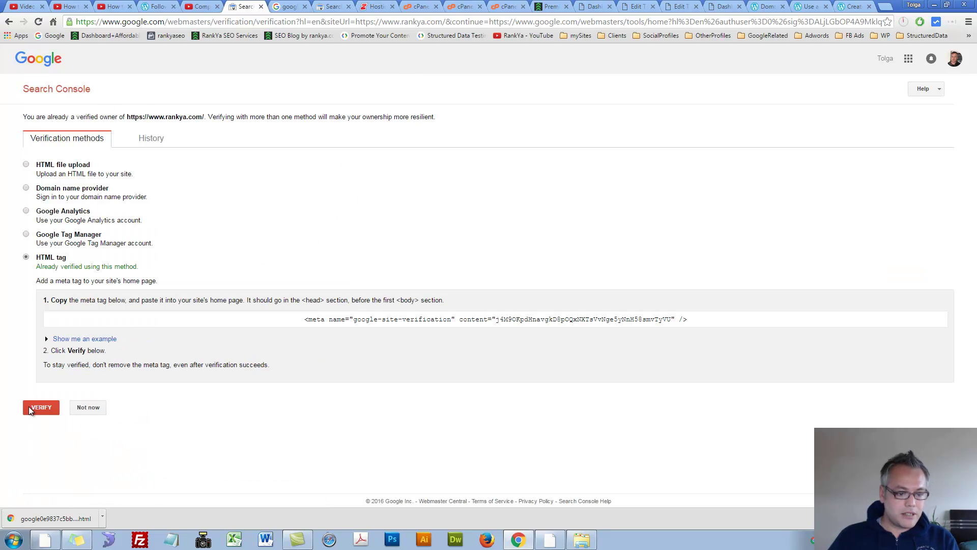
pyautogui.click(30, 408)
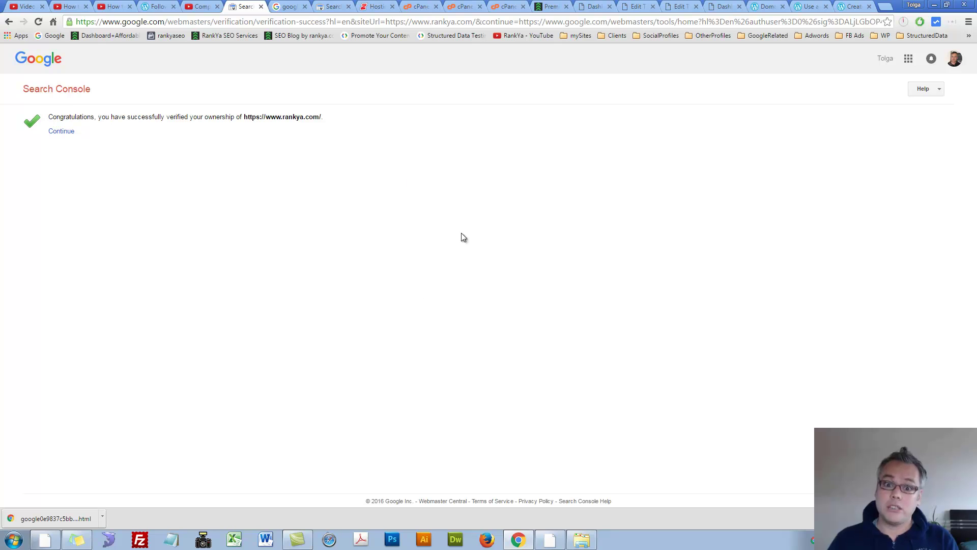
pyautogui.click(50, 89)
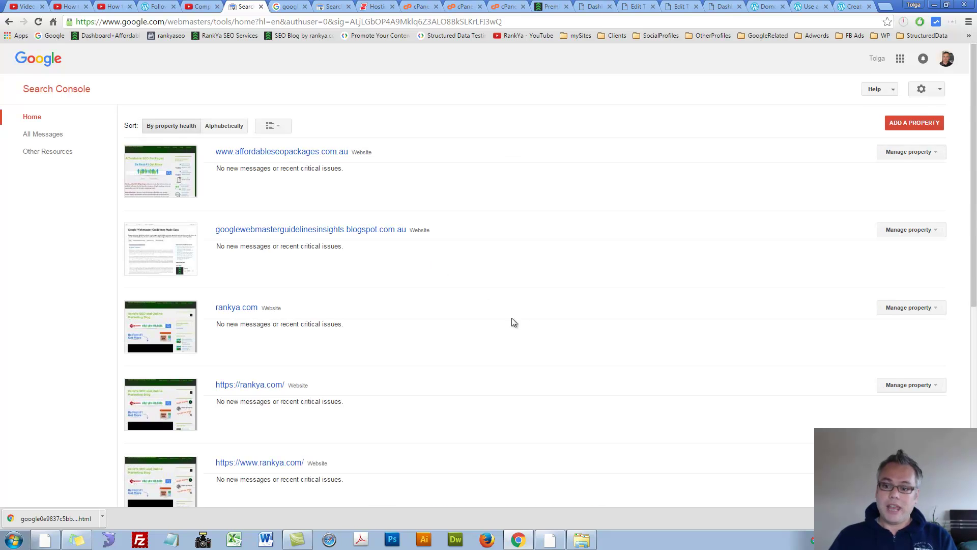
pyautogui.click(939, 91)
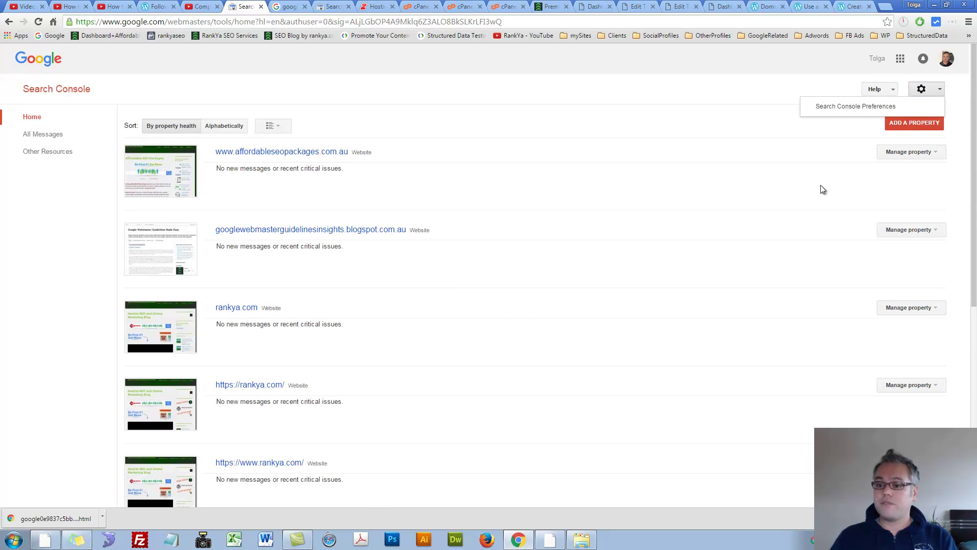
pyautogui.click(509, 125)
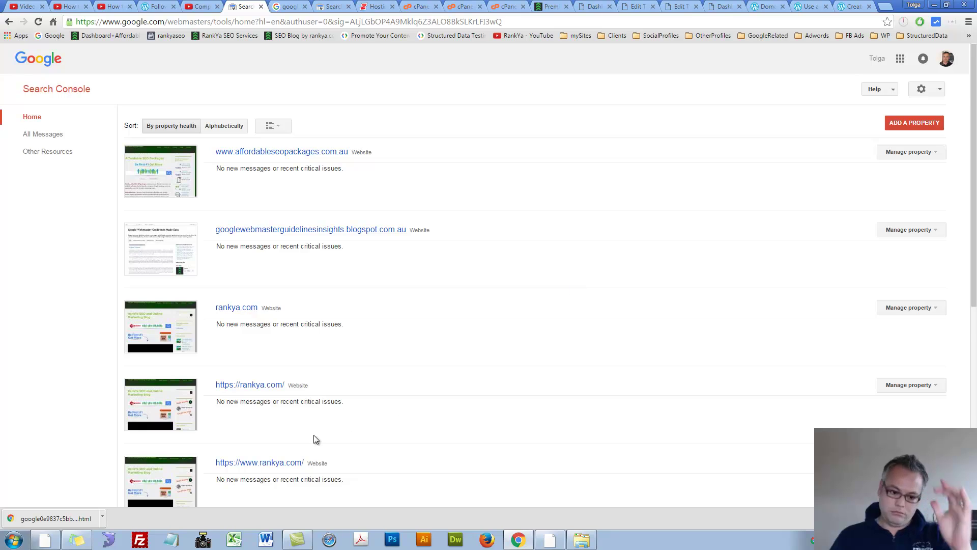
pyautogui.scroll(-2, 314, 436)
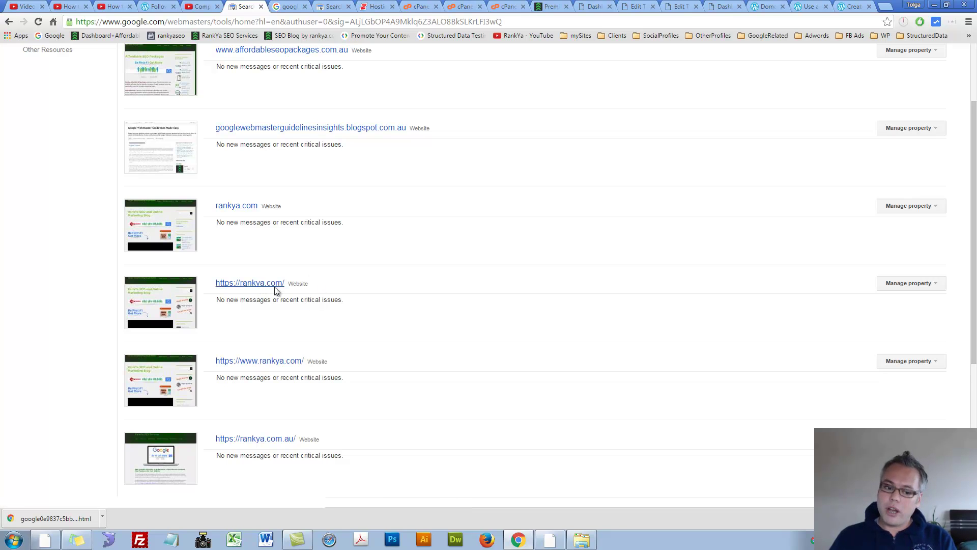
pyautogui.click(275, 360)
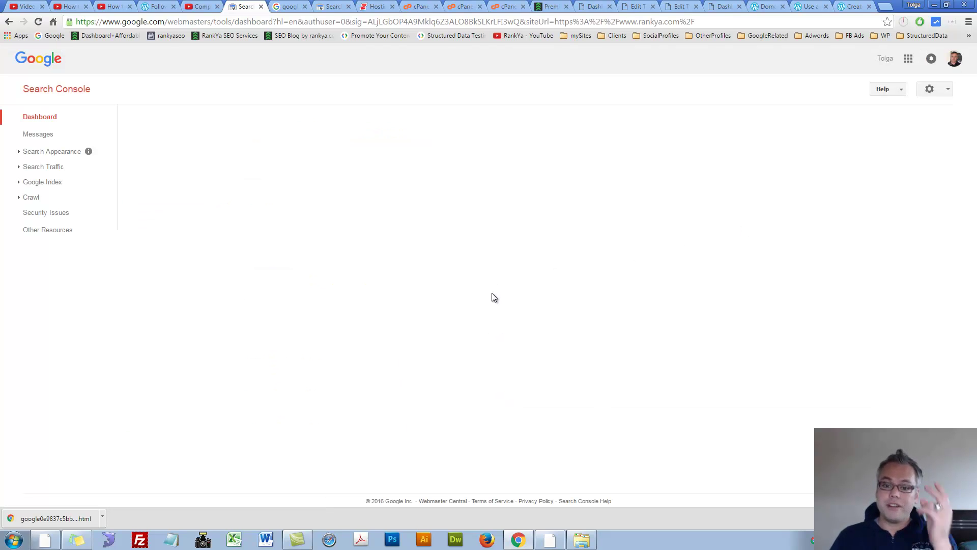
pyautogui.click(952, 90)
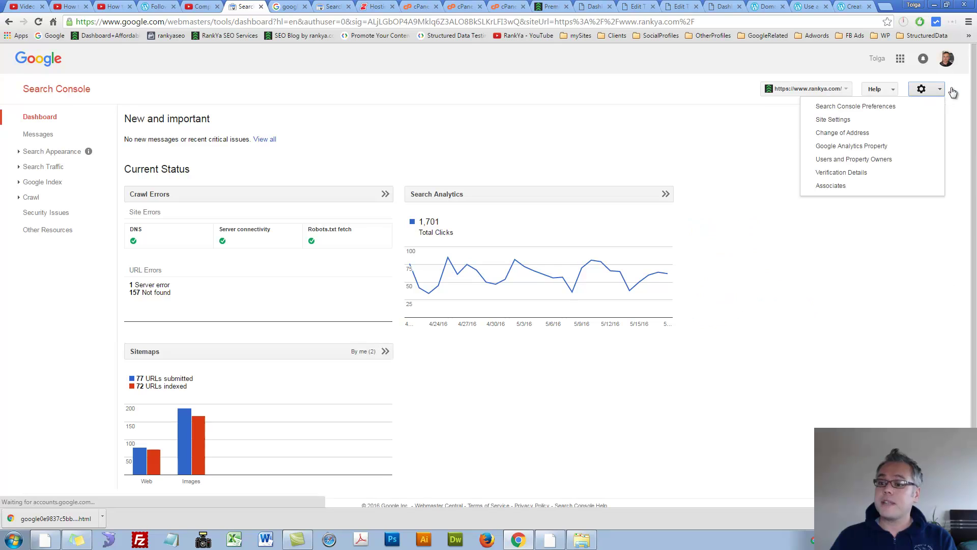
pyautogui.click(833, 120)
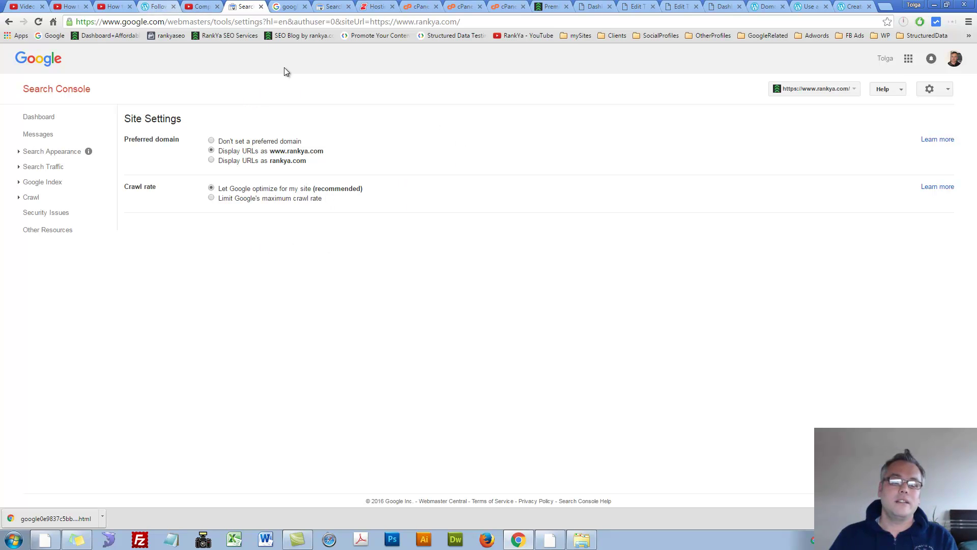
pyautogui.click(20, 60)
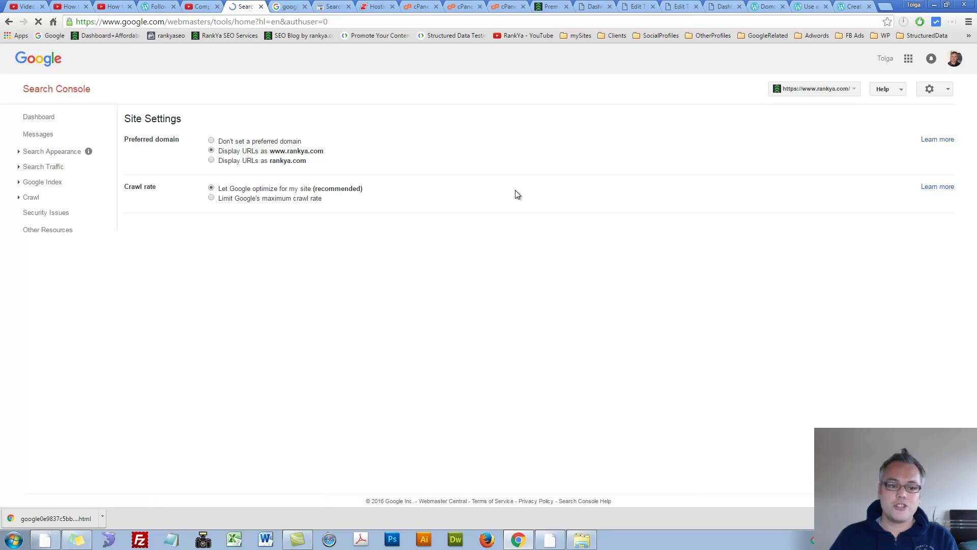
pyautogui.click(551, 6)
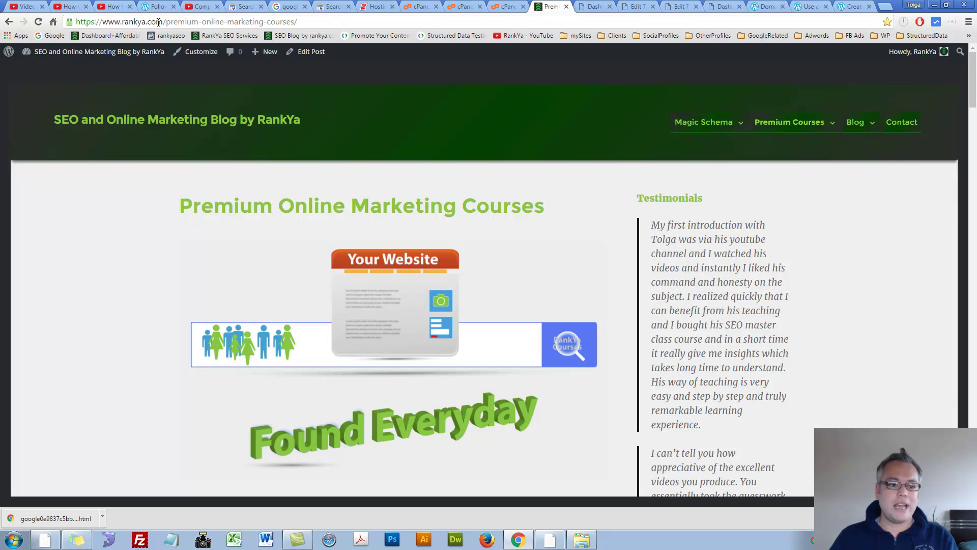
pyautogui.moveTo(163, 22); pyautogui.dragTo(122, 23)
pyautogui.hotkey('ctrl', 'c')
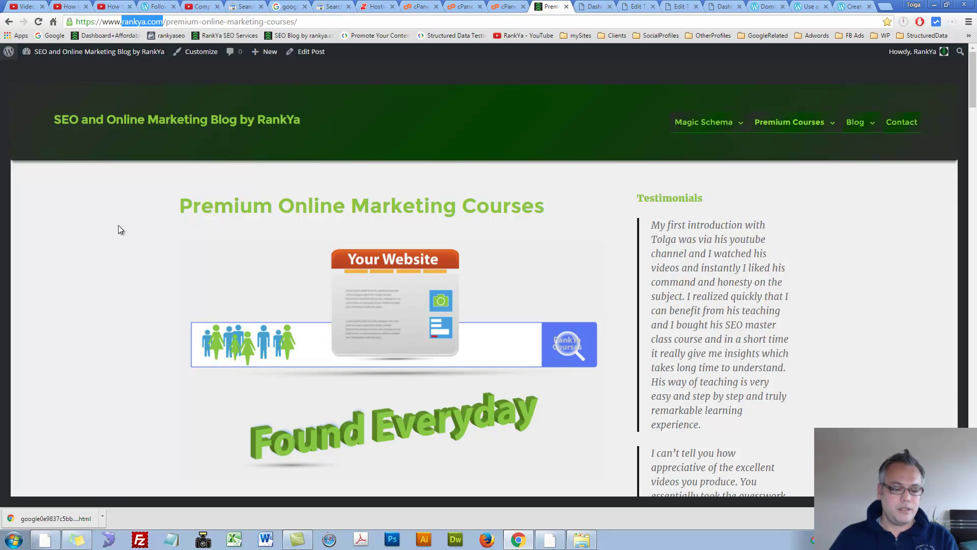
pyautogui.click(242, 6)
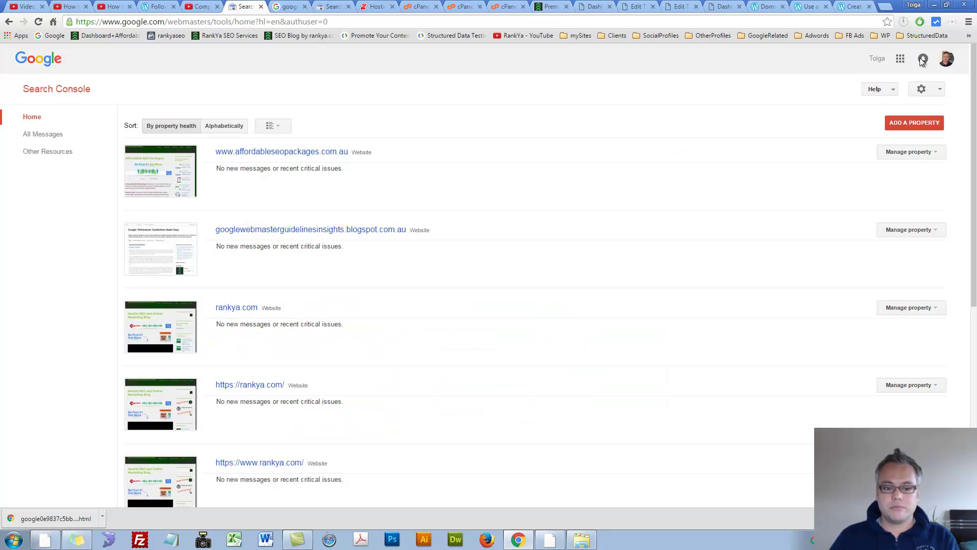
pyautogui.click(908, 128)
pyautogui.hotkey('ctrl', 'v')
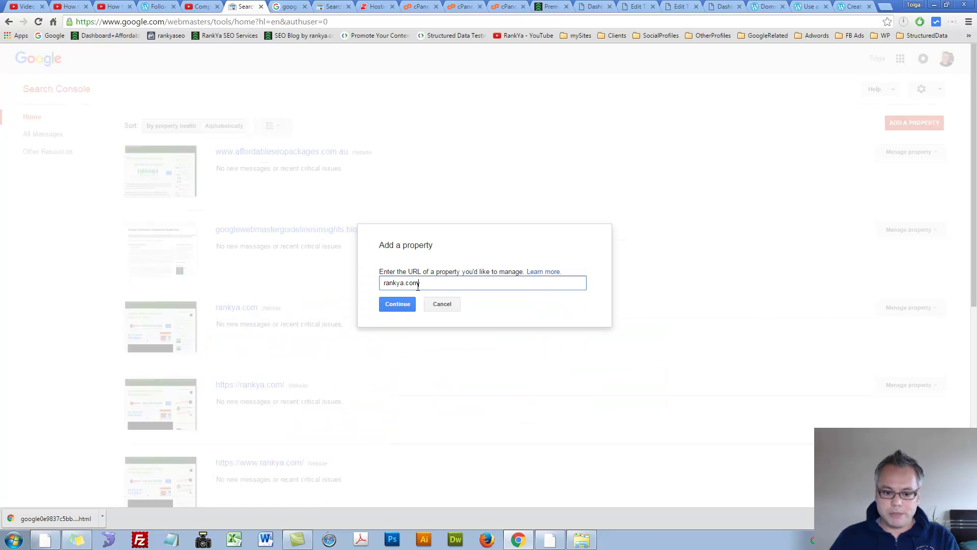
pyautogui.click(385, 283)
pyautogui.write('https://')
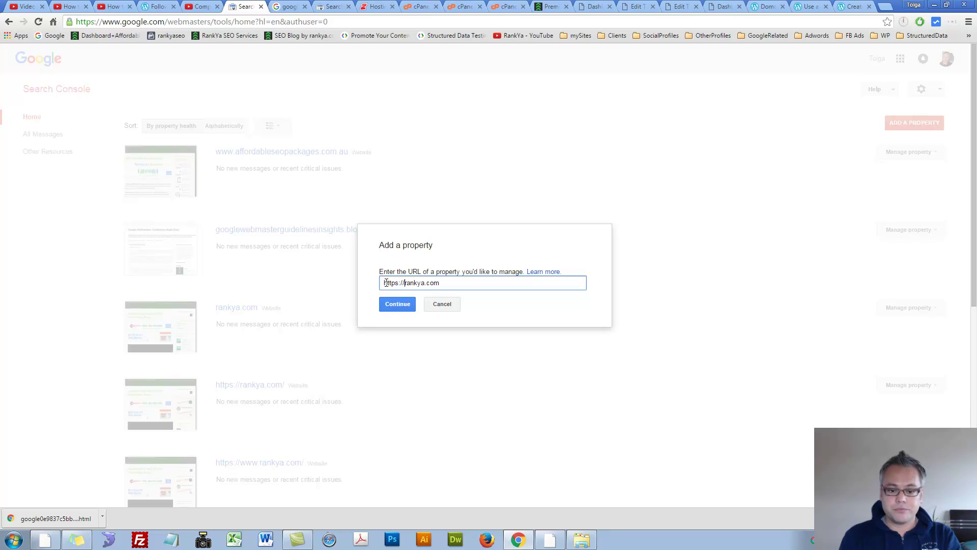
pyautogui.hotkey('ctrl', 'a')
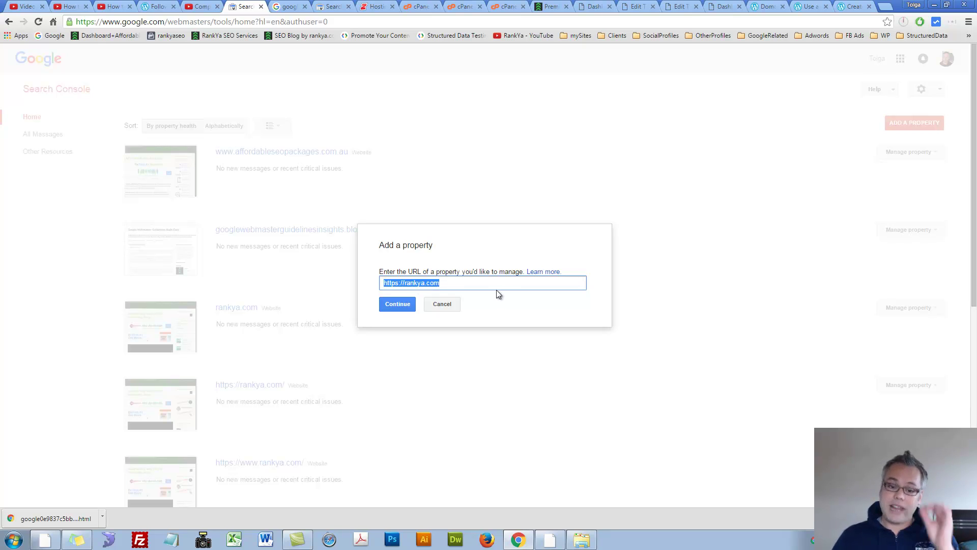
pyautogui.click(394, 304)
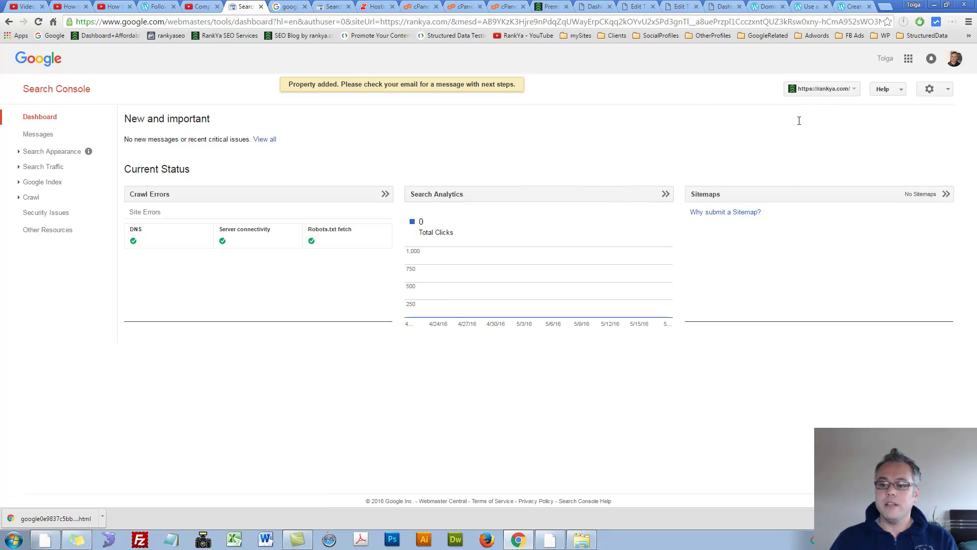
pyautogui.click(41, 91)
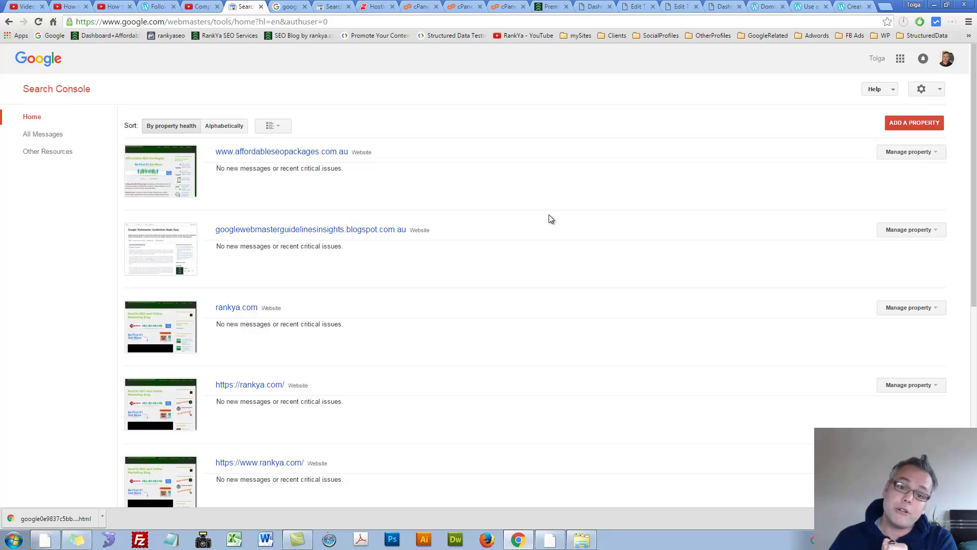
pyautogui.scroll(-2, 429, 312)
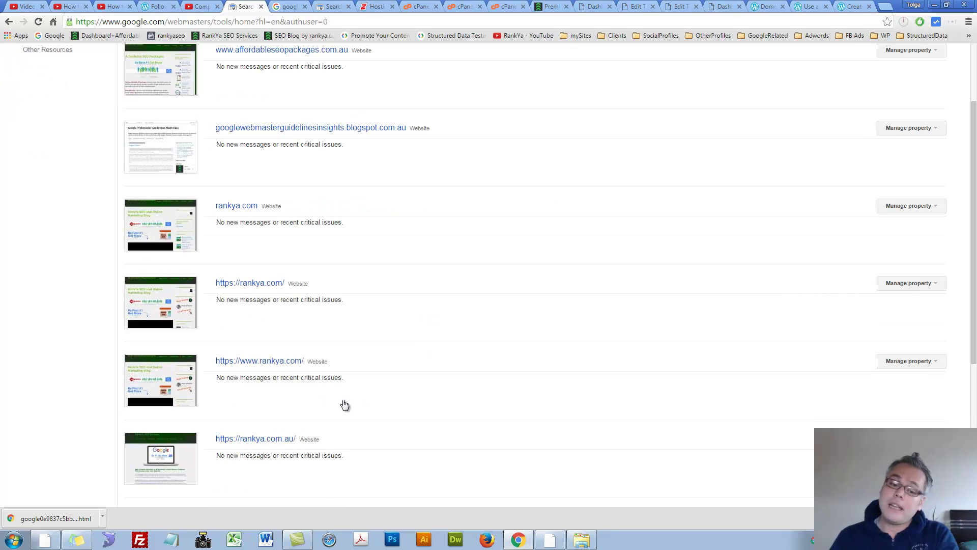
pyautogui.click(240, 362)
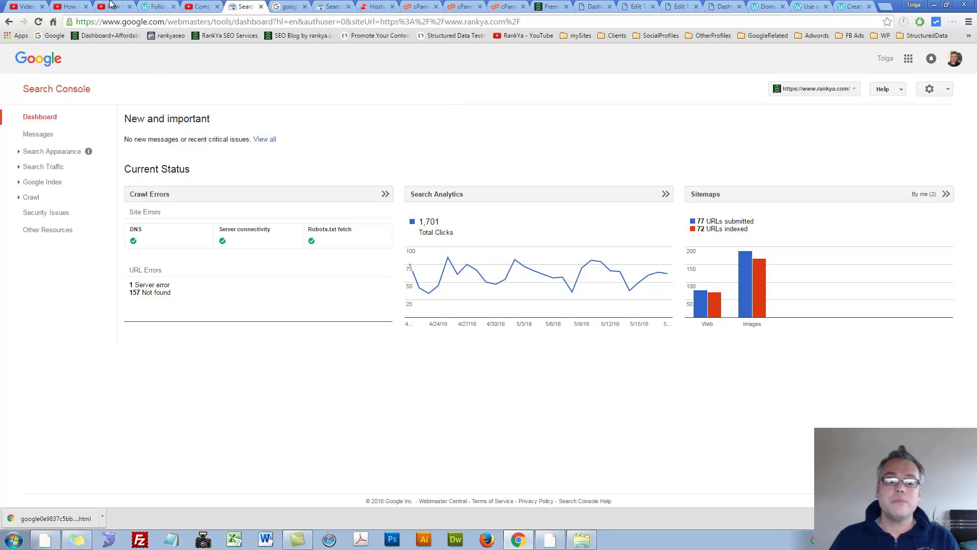
pyautogui.click(198, 7)
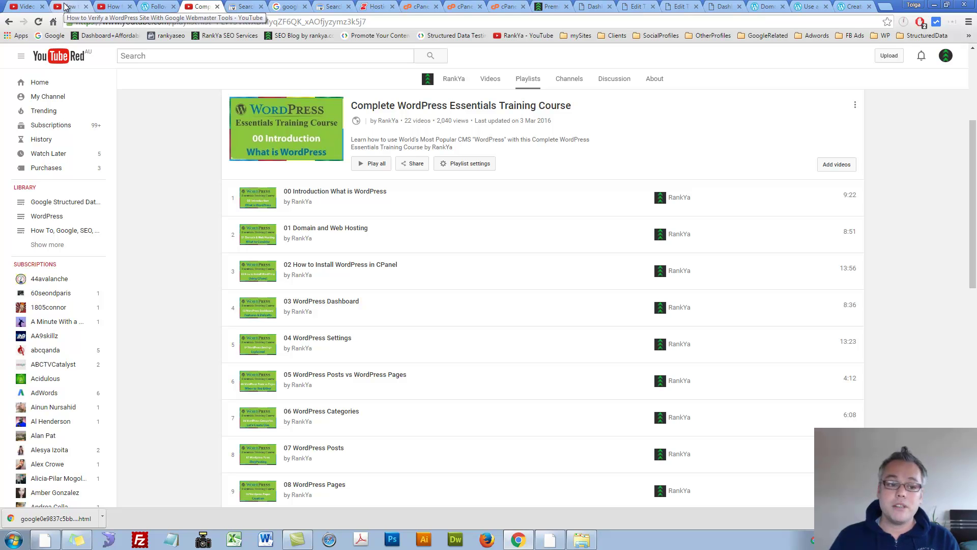
# - Bring up the 'How to Verify a Web Site That is Hosted on WordPress.com' YouTube video
pyautogui.click(113, 6)
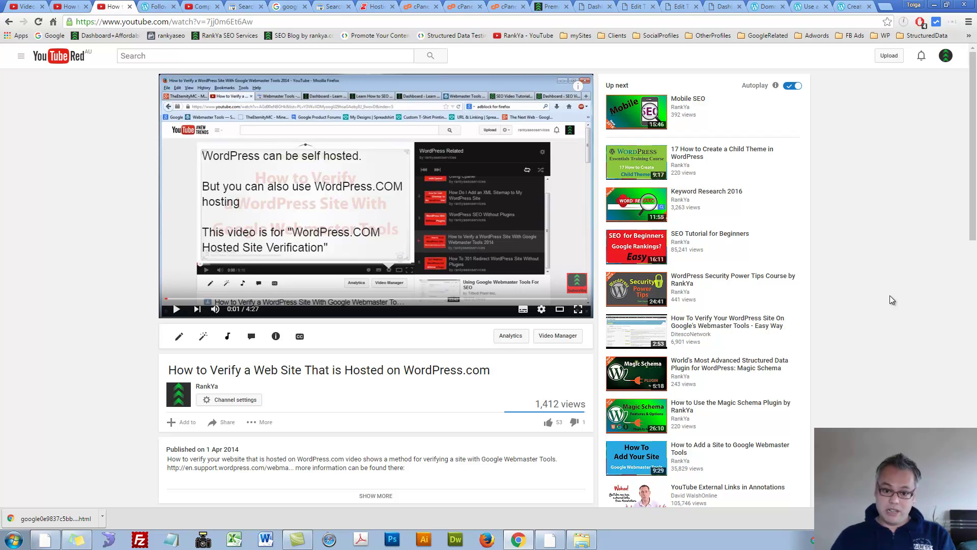
# - Return to the rankya.com Premium Online Marketing Courses page and reveal its Magic Schema menu
pyautogui.click(545, 7)
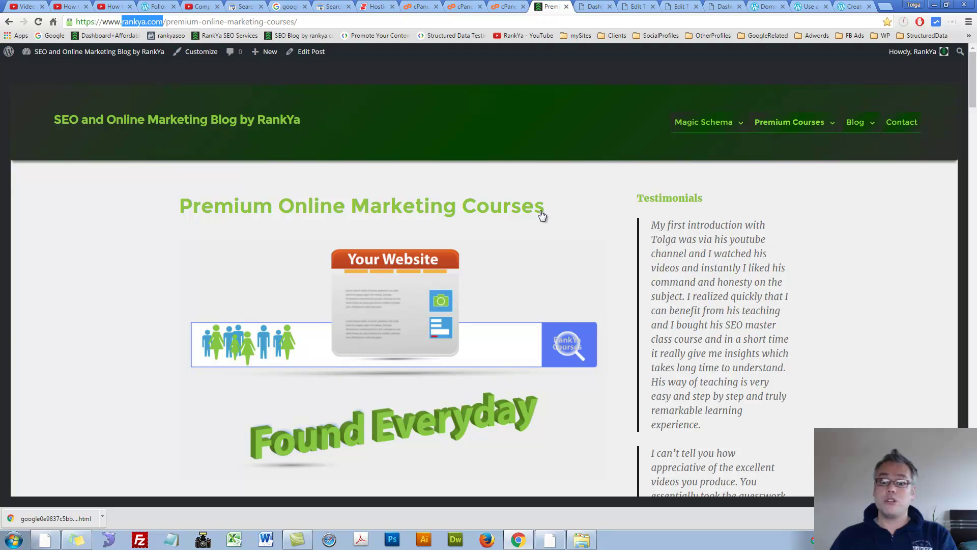
pyautogui.moveTo(659, 121)
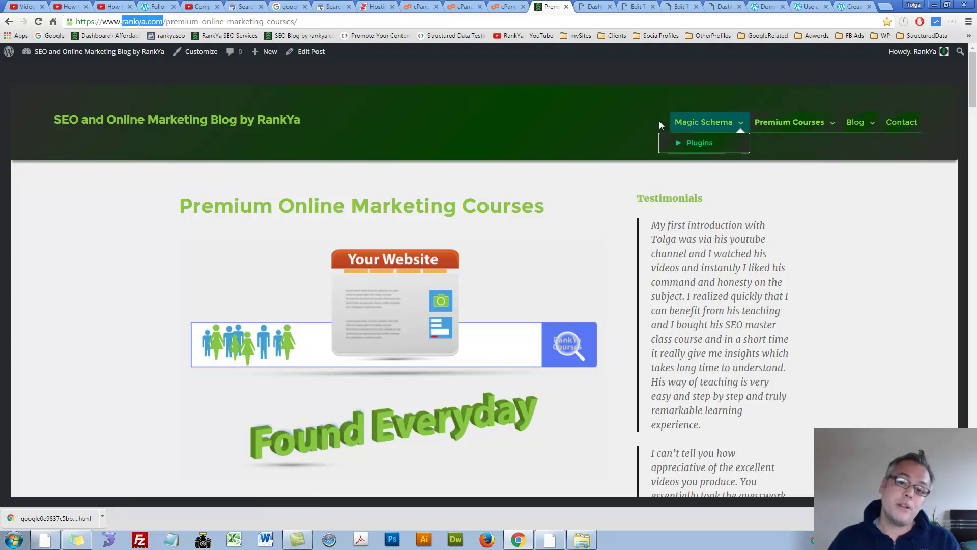